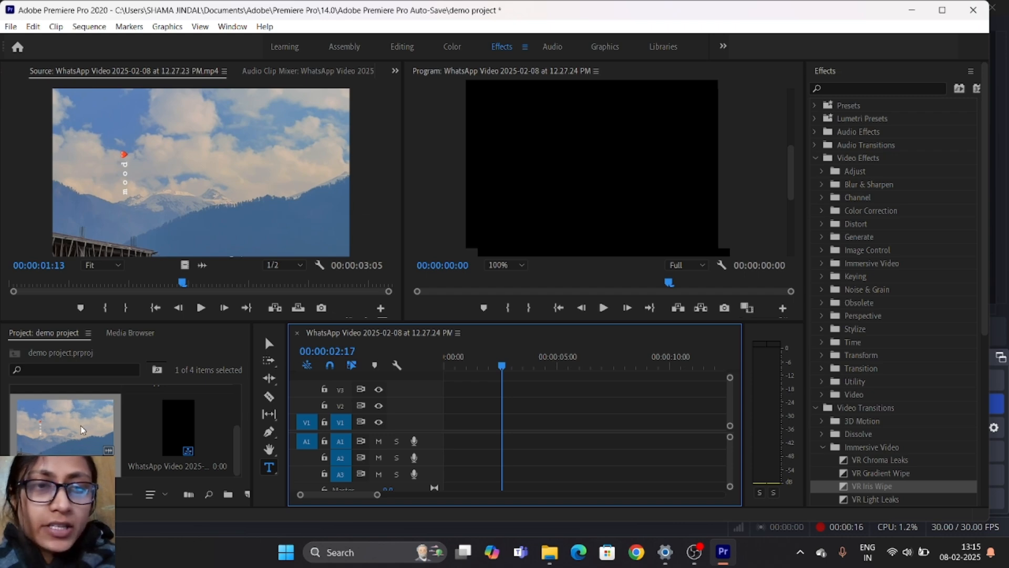
- Add WhatsApp Video 2025-02-08 at 12.27.23 PM.mp4 with its audio to the start of track V2, dismissing the clip mismatch warning
{"action": "left_click_drag", "start_coordinate": [82, 430], "coordinate": [430, 404]}
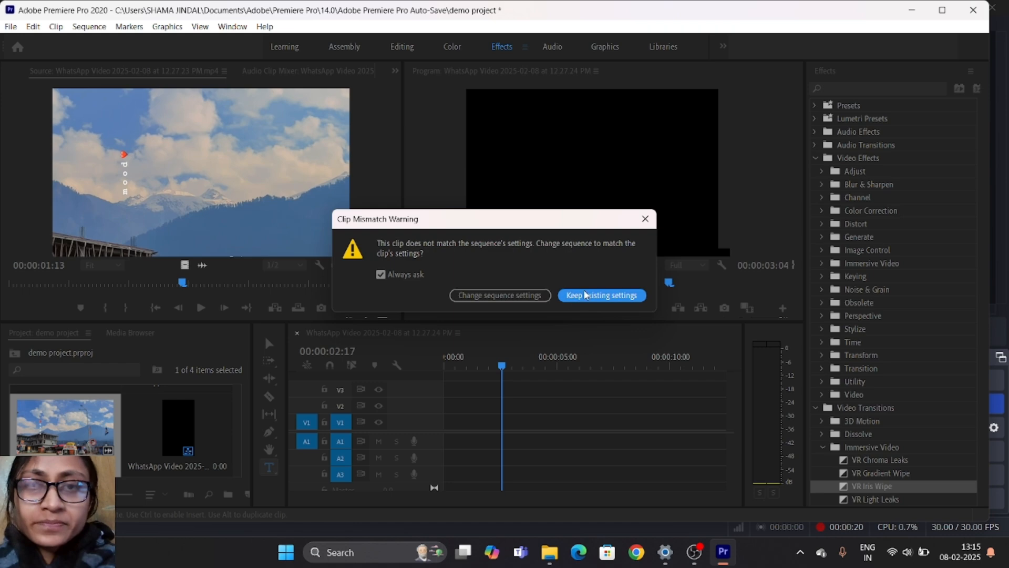
{"action": "left_click", "coordinate": [645, 220]}
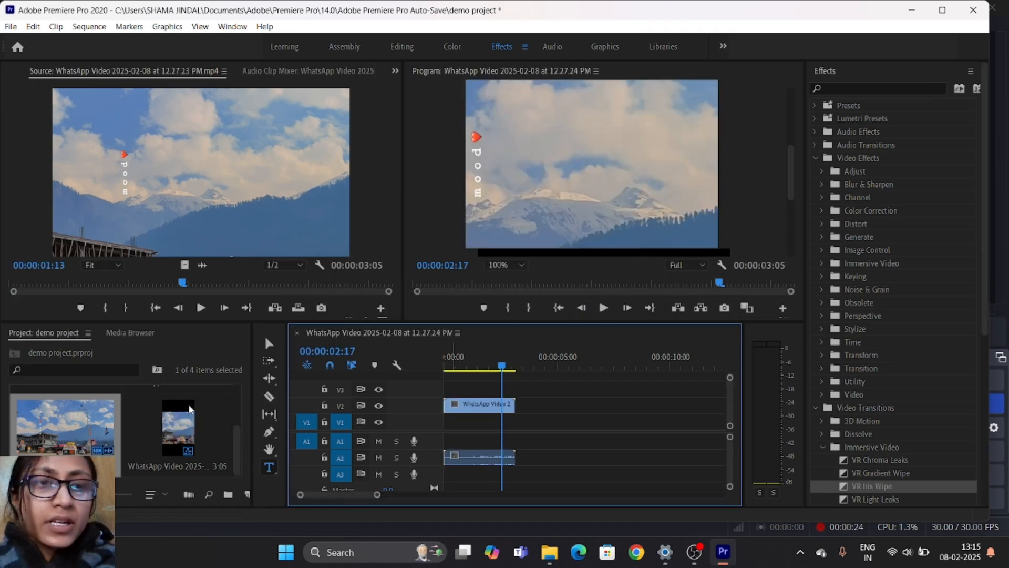
{"action": "double_click", "coordinate": [89, 410]}
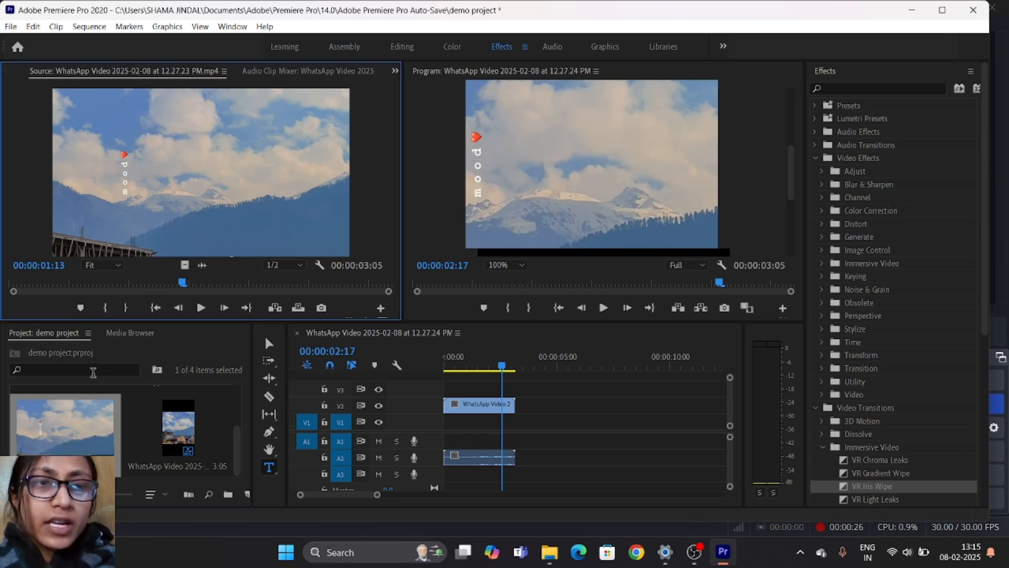
- Delete the mountain clip on track V2 together with its linked audio from the timeline
{"action": "left_click", "coordinate": [447, 406]}
{"action": "left_click", "coordinate": [464, 410]}
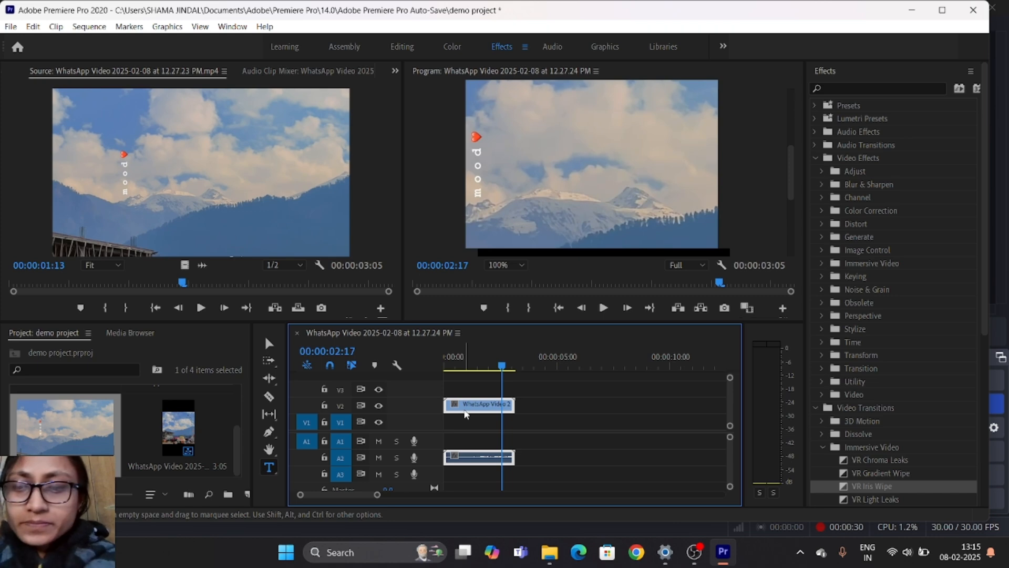
{"action": "key", "text": "Delete"}
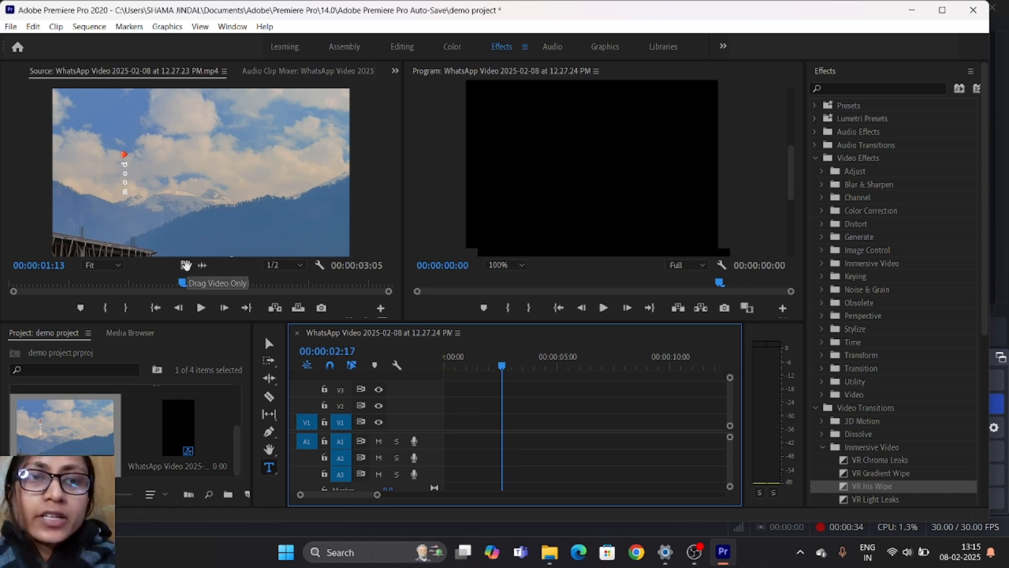
- Place only the video of the 12.27.23 PM clip at the start of track V2, followed directly by only the video of the 12.27.24 PM clip
{"action": "left_click_drag", "start_coordinate": [186, 265], "coordinate": [445, 410]}
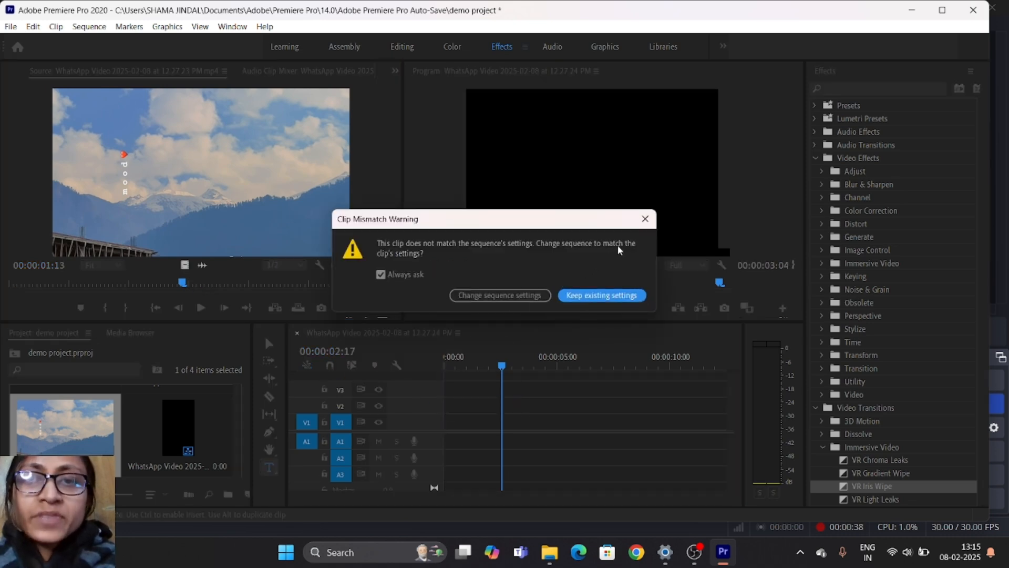
{"action": "left_click", "coordinate": [646, 218]}
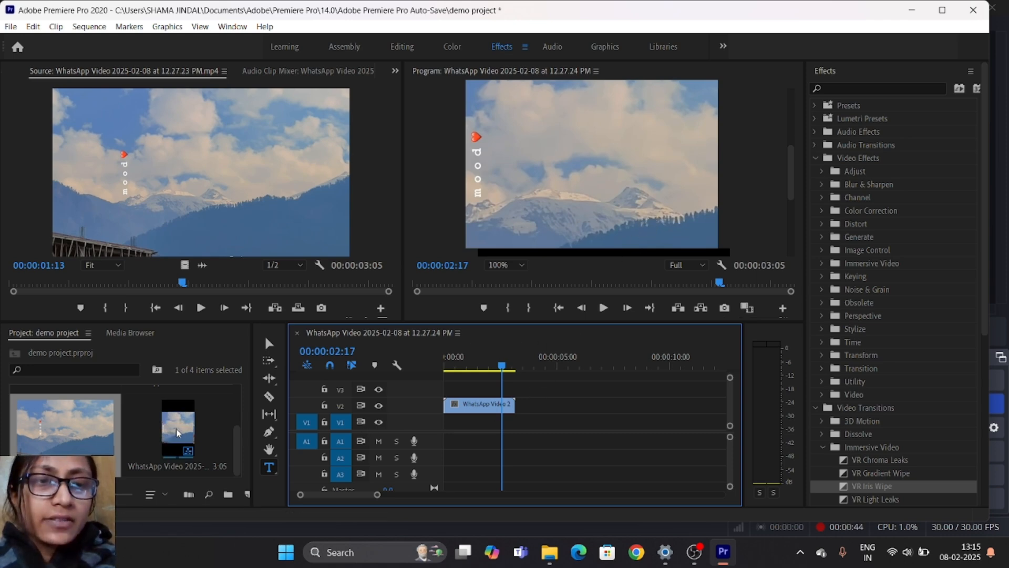
{"action": "scroll", "coordinate": [160, 434], "scroll_direction": "up", "scroll_amount": 3}
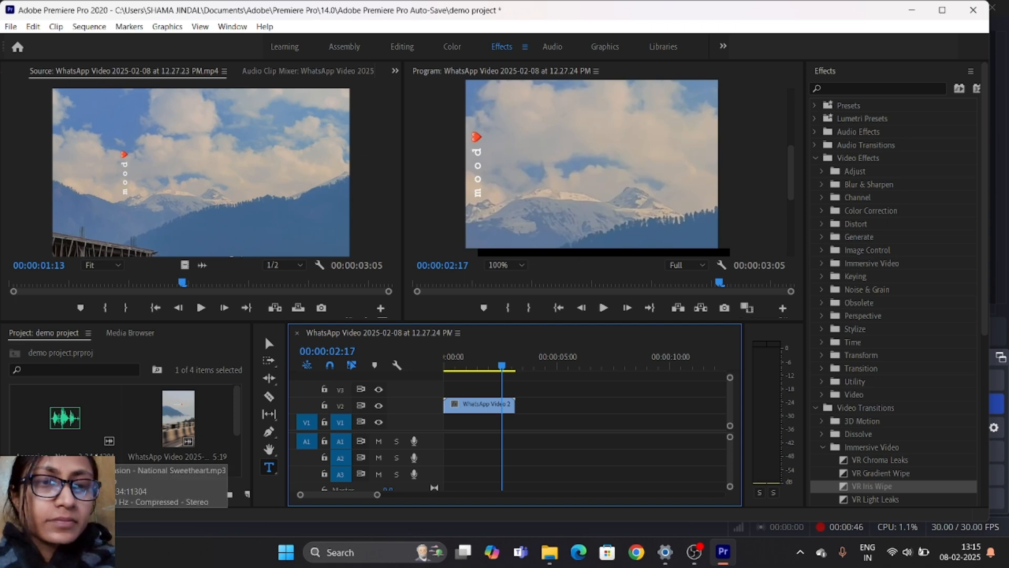
{"action": "double_click", "coordinate": [184, 424]}
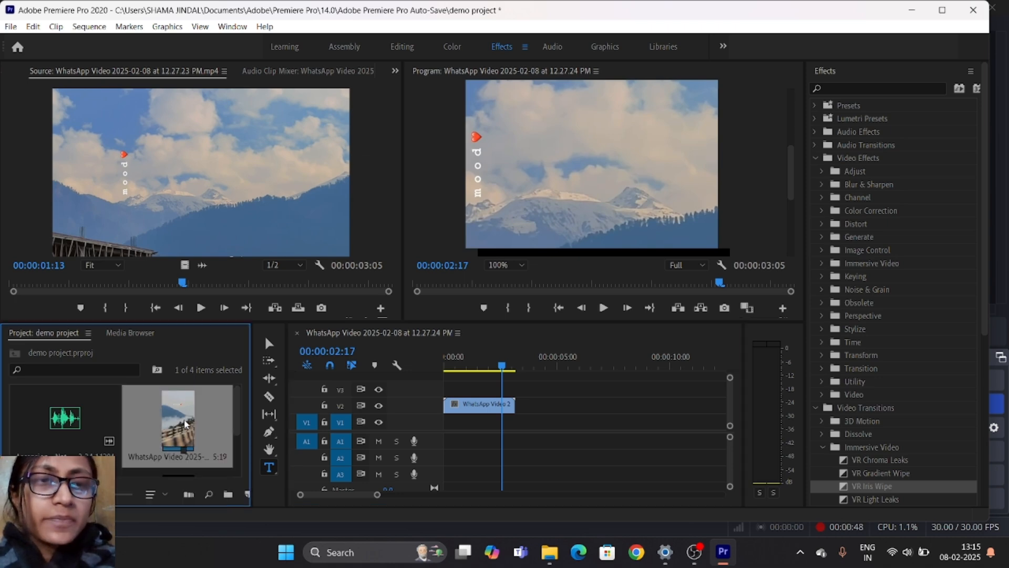
{"action": "left_click_drag", "start_coordinate": [187, 265], "coordinate": [508, 424]}
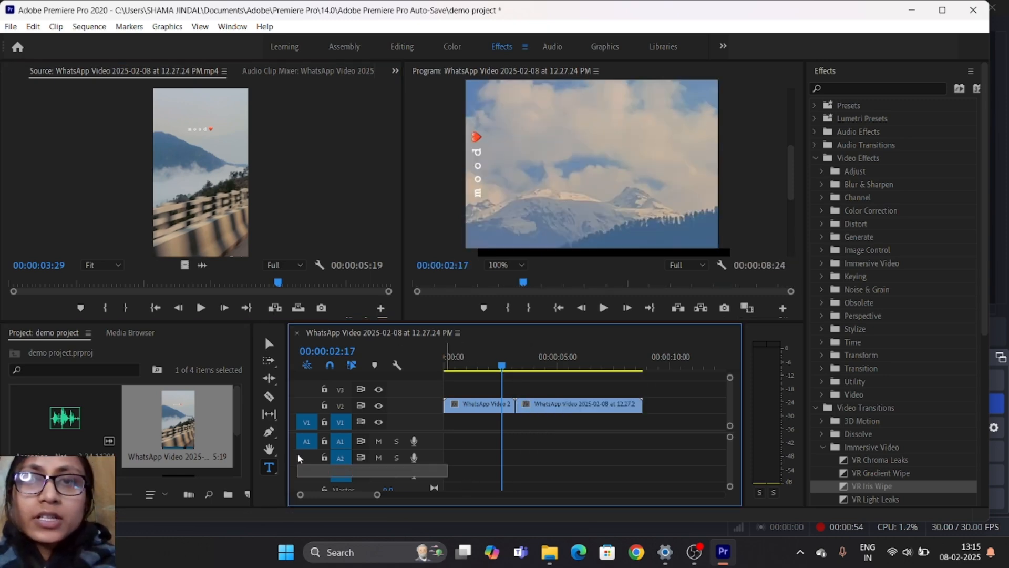
- Place the National Sweetheart MP3 at the start of track A1 for a brief playback test and remove it
{"action": "left_click", "coordinate": [54, 424]}
{"action": "left_click_drag", "start_coordinate": [63, 430], "coordinate": [440, 446]}
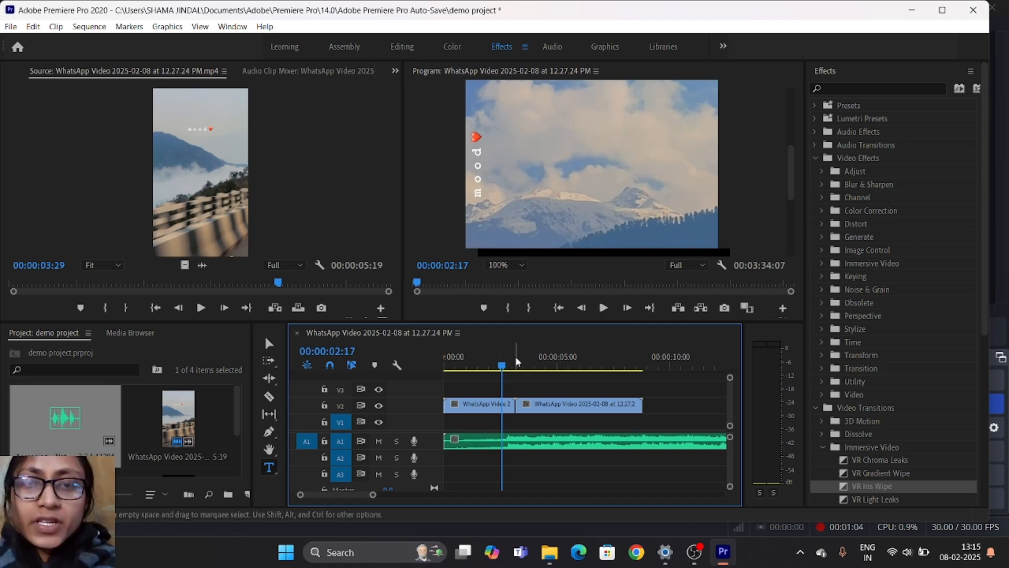
{"action": "key", "text": "space"}
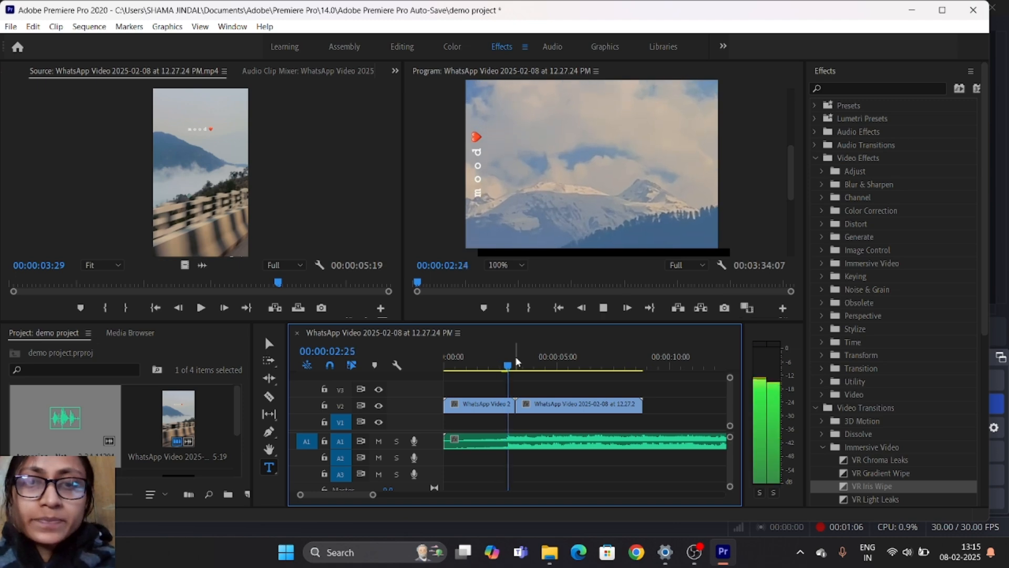
{"action": "key", "text": "space"}
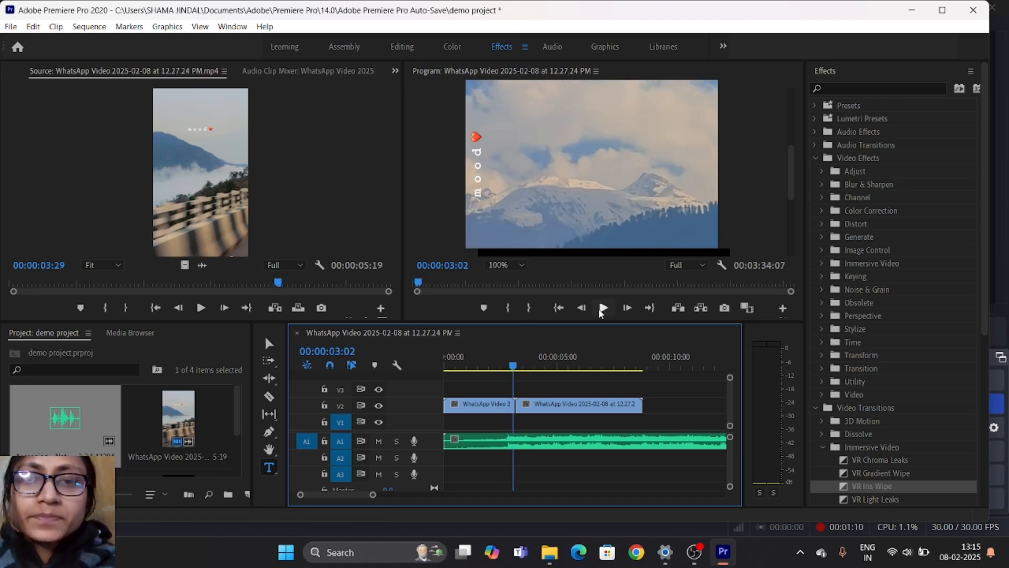
{"action": "left_click", "coordinate": [571, 442]}
{"action": "key", "text": "Delete"}
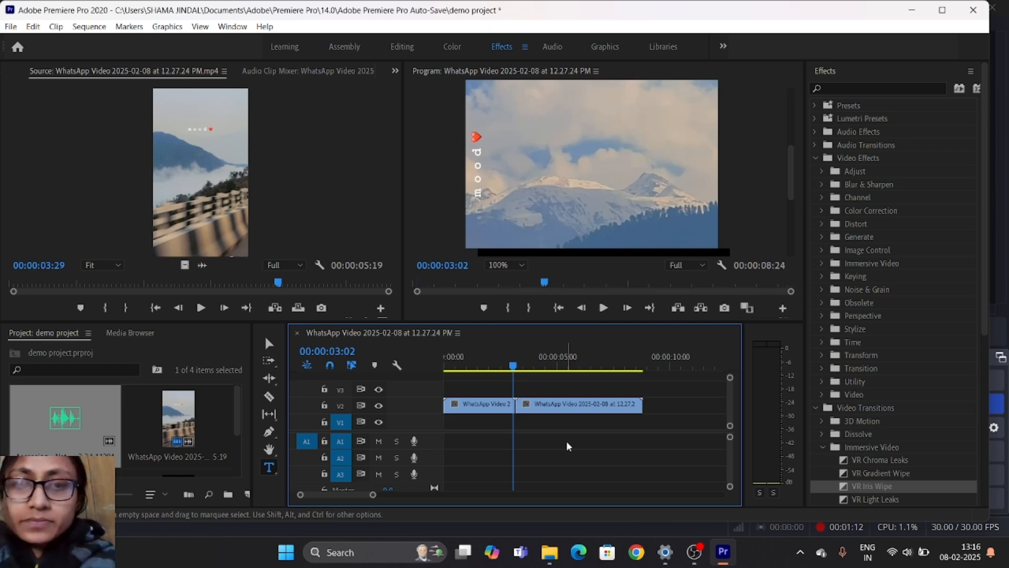
- Return the playhead to the sequence start and select the two V2 clips individually with the Selection tool
{"action": "left_click", "coordinate": [494, 408]}
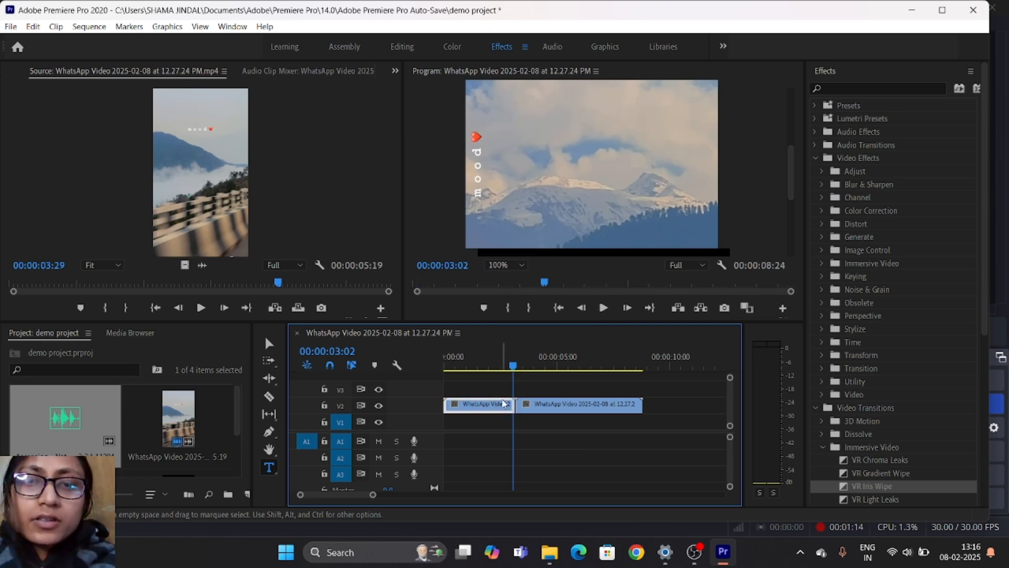
{"action": "left_click_drag", "start_coordinate": [514, 366], "coordinate": [438, 371]}
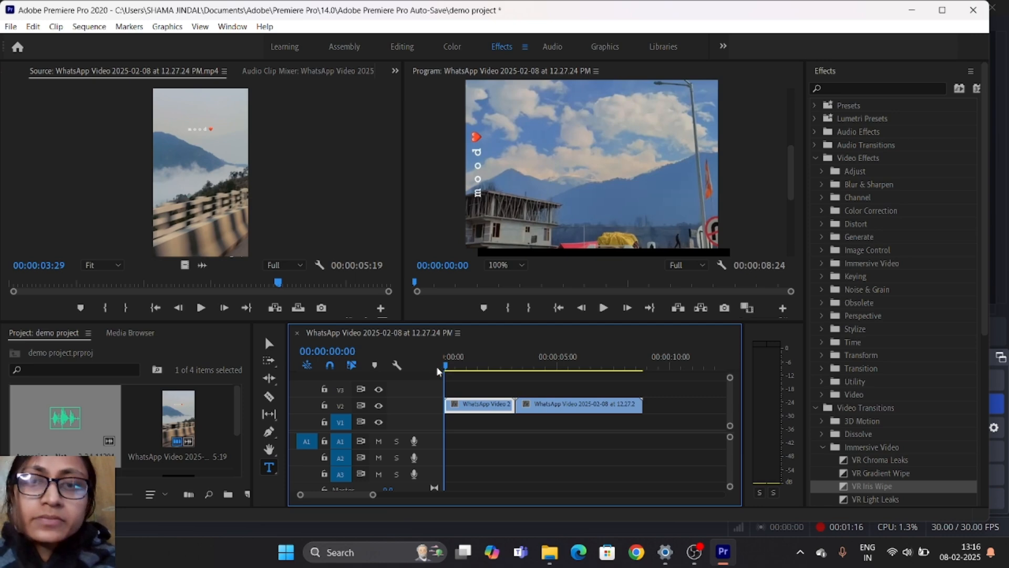
{"action": "left_click", "coordinate": [268, 344]}
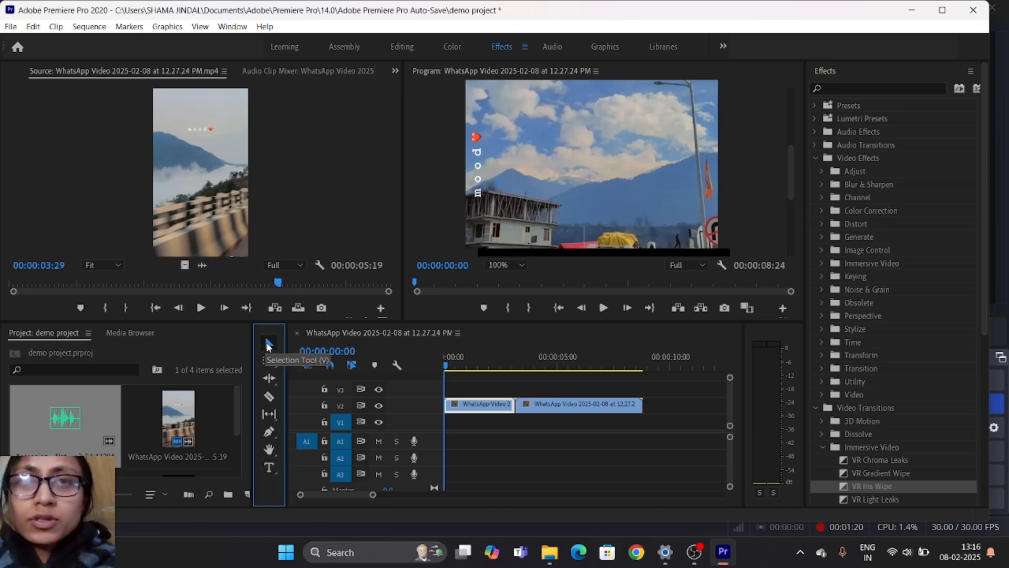
{"action": "left_click", "coordinate": [539, 408]}
{"action": "left_click", "coordinate": [495, 410]}
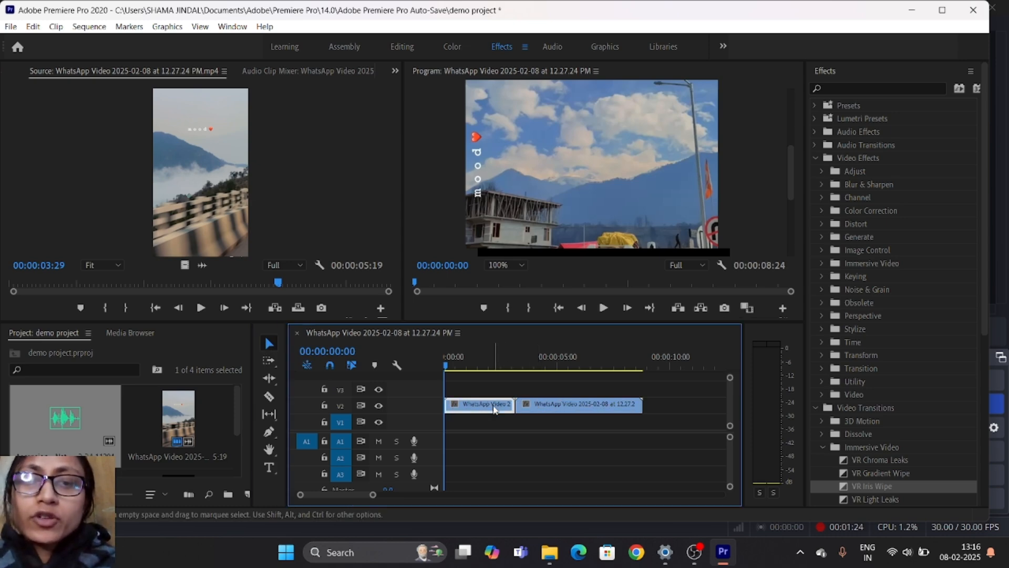
{"action": "mouse_move", "coordinate": [511, 404]}
{"action": "left_mouse_down"}
{"action": "mouse_move", "coordinate": [497, 404]}
{"action": "mouse_move", "coordinate": [514, 404]}
{"action": "left_mouse_up"}
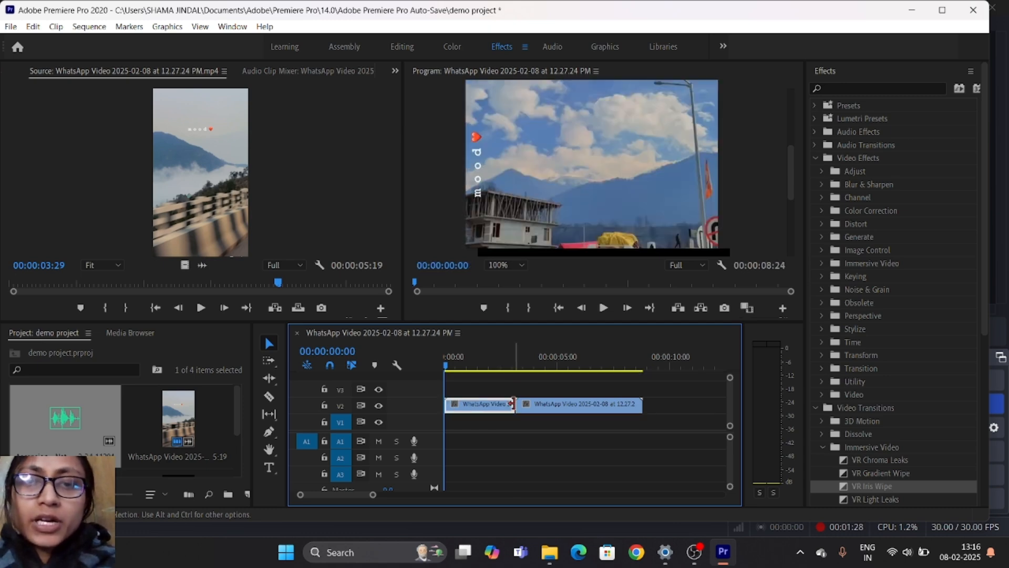
{"action": "left_click_drag", "start_coordinate": [633, 406], "coordinate": [643, 404]}
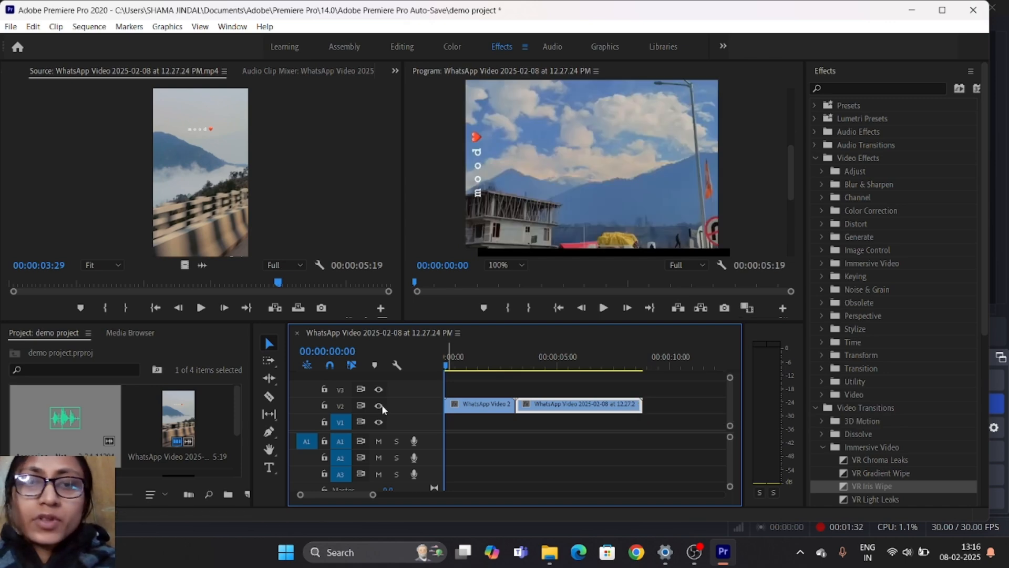
- Select both V2 clips at once with the Track Select Forward tool, starting from the first clip
{"action": "left_click", "coordinate": [270, 362]}
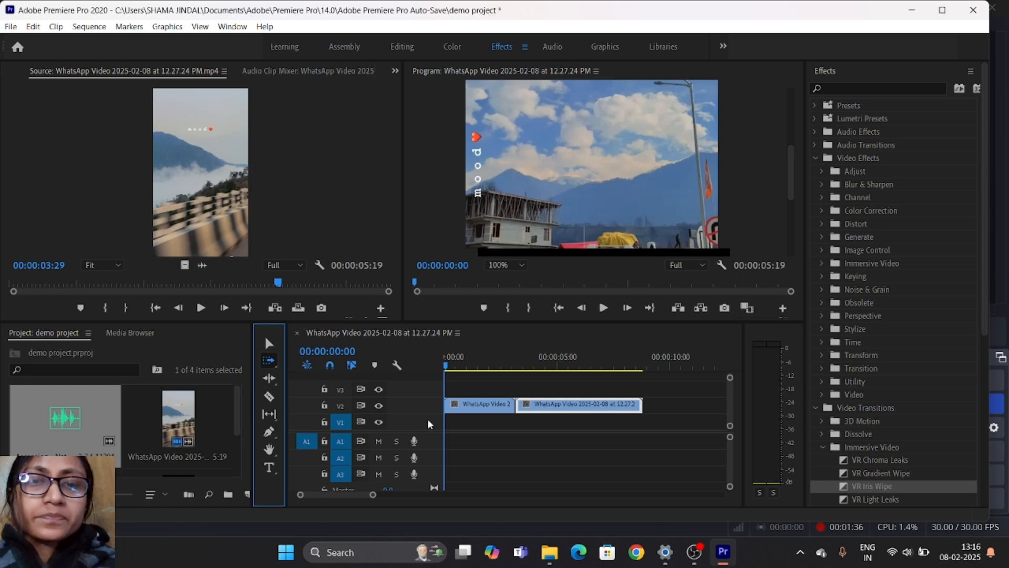
{"action": "left_click", "coordinate": [470, 408]}
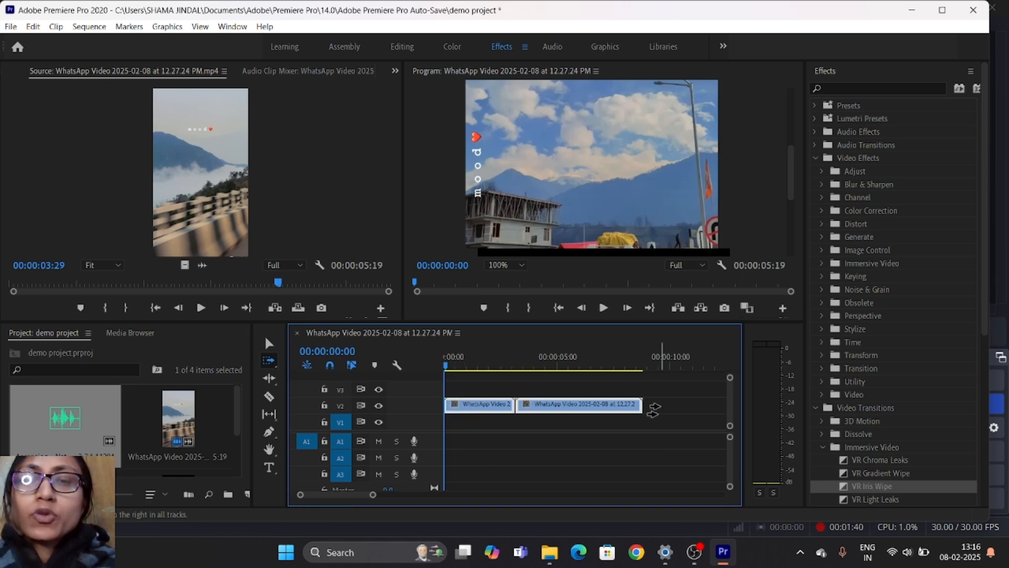
{"action": "scroll", "coordinate": [135, 445], "scroll_direction": "down", "scroll_amount": 2}
{"action": "scroll", "coordinate": [134, 443], "scroll_direction": "up", "scroll_amount": 2}
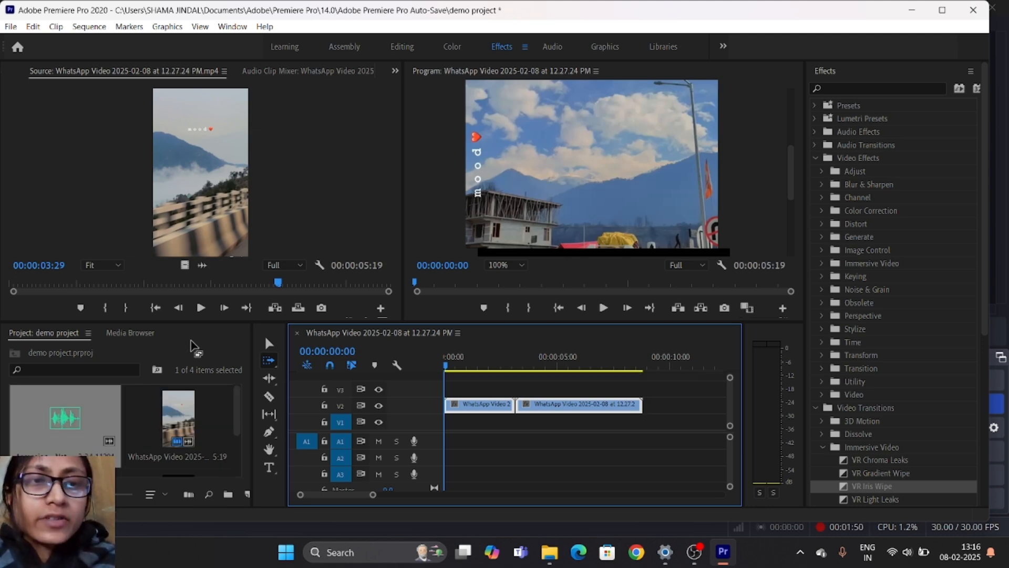
- Import WhatsApp Video 2025-02-08 at 12.13.57 PM from the Downloads folder into the project
{"action": "right_click", "coordinate": [138, 355]}
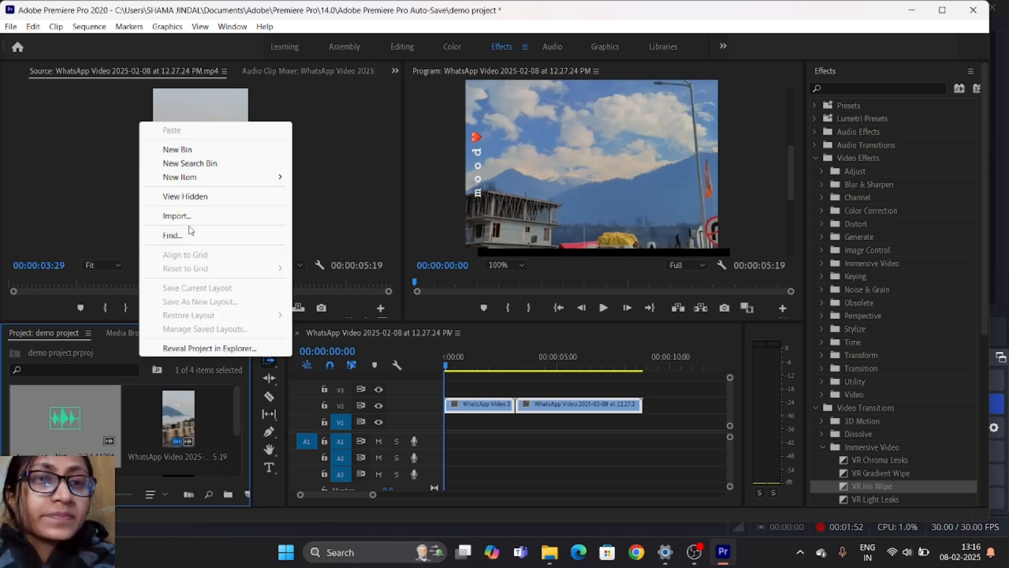
{"action": "left_click", "coordinate": [192, 220]}
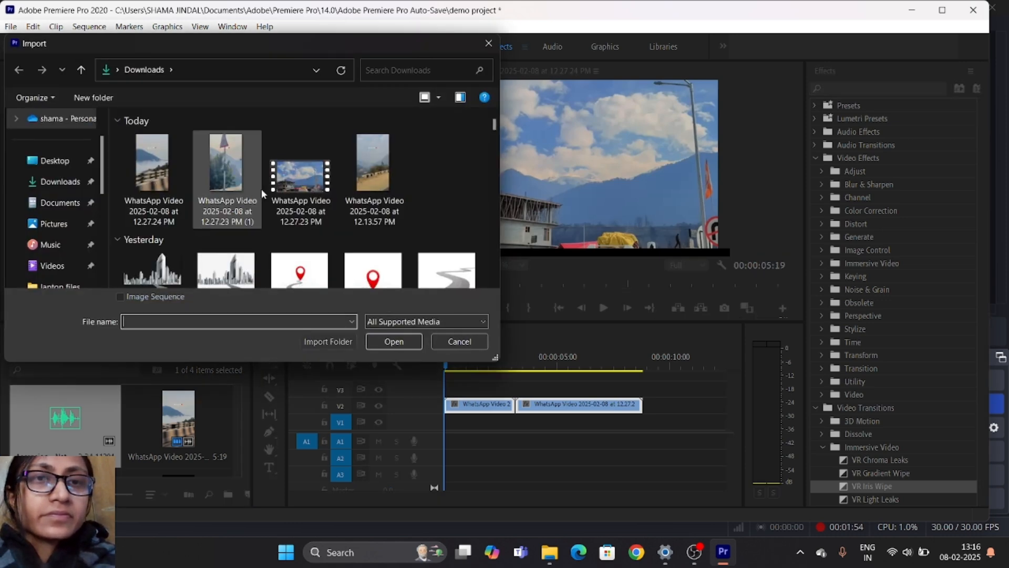
{"action": "left_click", "coordinate": [375, 190]}
{"action": "left_click", "coordinate": [392, 341]}
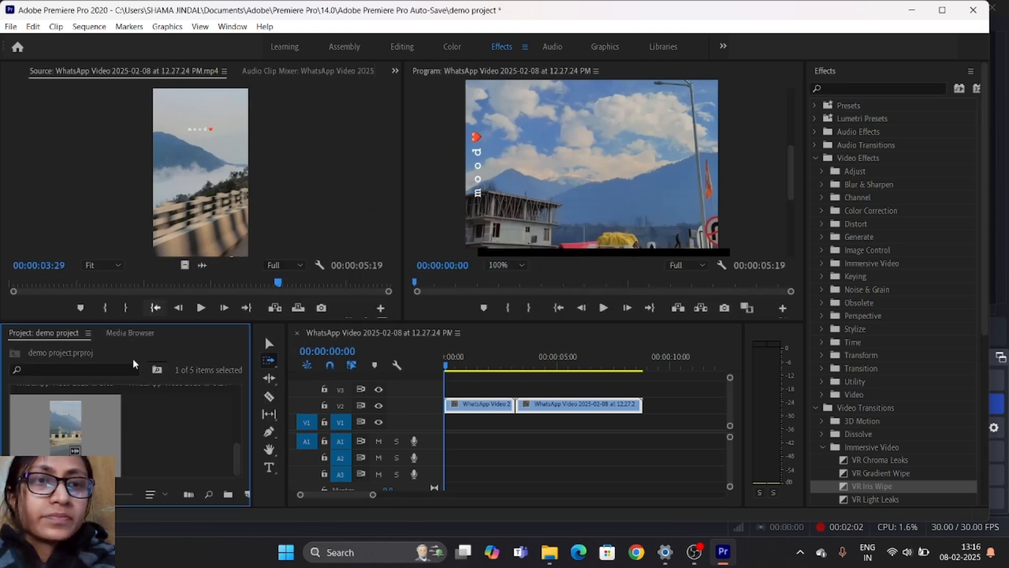
- Place only the video of the 12.13.57 PM clip on track V2 directly after the second clip
{"action": "left_click_drag", "start_coordinate": [446, 369], "coordinate": [415, 399]}
{"action": "scroll", "coordinate": [69, 457], "scroll_direction": "up", "scroll_amount": 2}
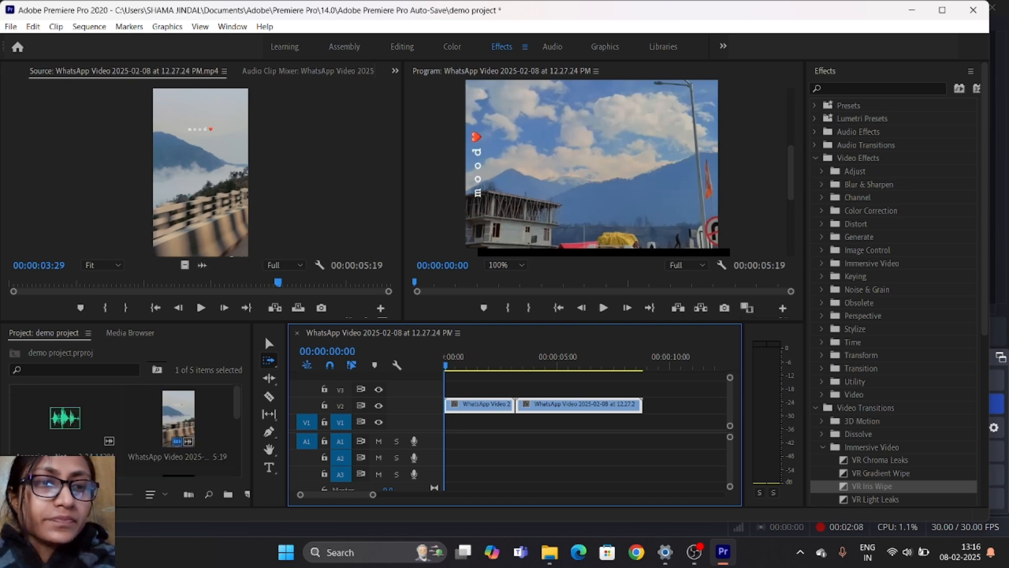
{"action": "scroll", "coordinate": [68, 458], "scroll_direction": "down", "scroll_amount": 2}
{"action": "scroll", "coordinate": [74, 450], "scroll_direction": "up", "scroll_amount": 1}
{"action": "scroll", "coordinate": [73, 450], "scroll_direction": "down", "scroll_amount": 1}
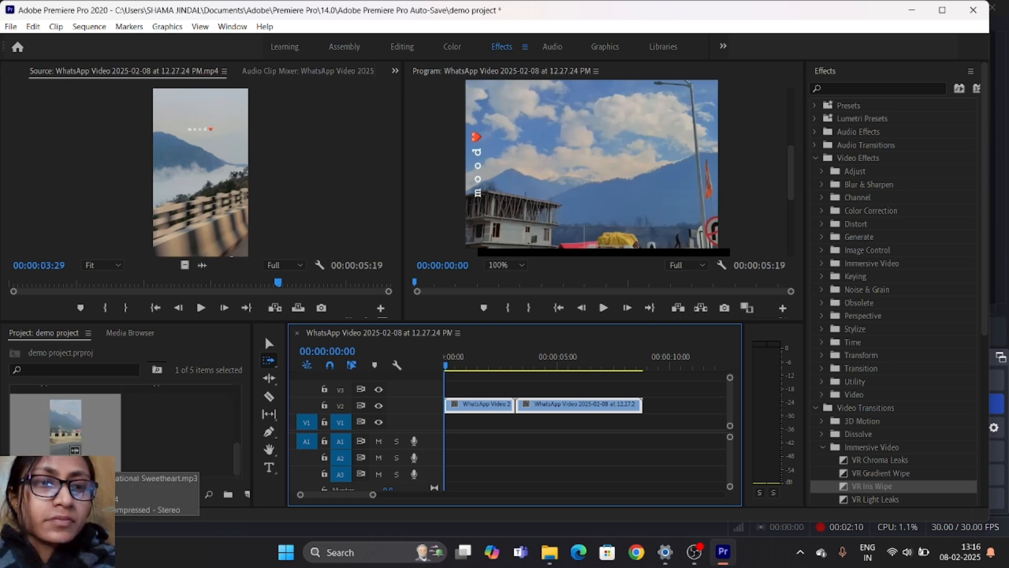
{"action": "left_click", "coordinate": [74, 448]}
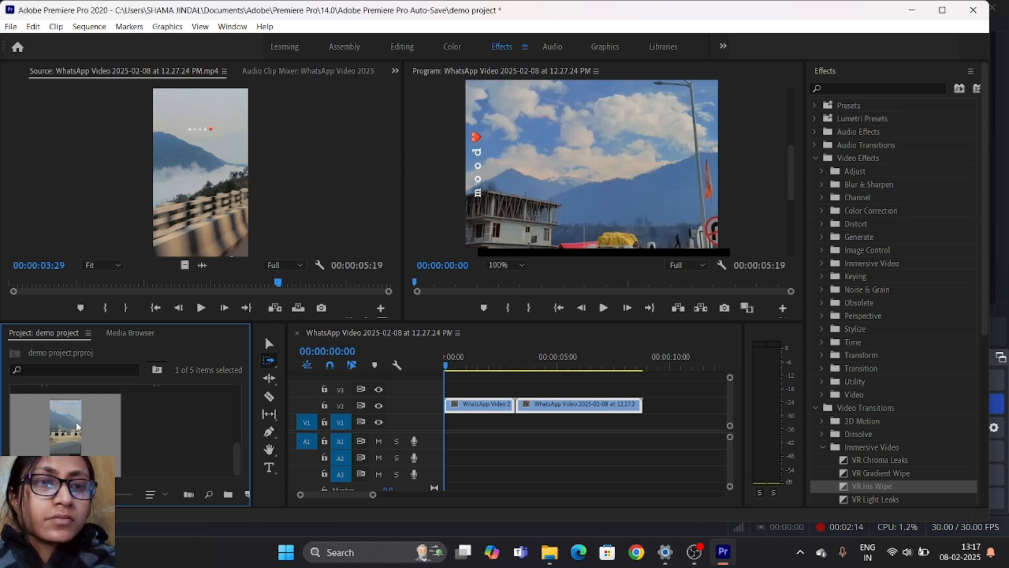
{"action": "double_click", "coordinate": [75, 421]}
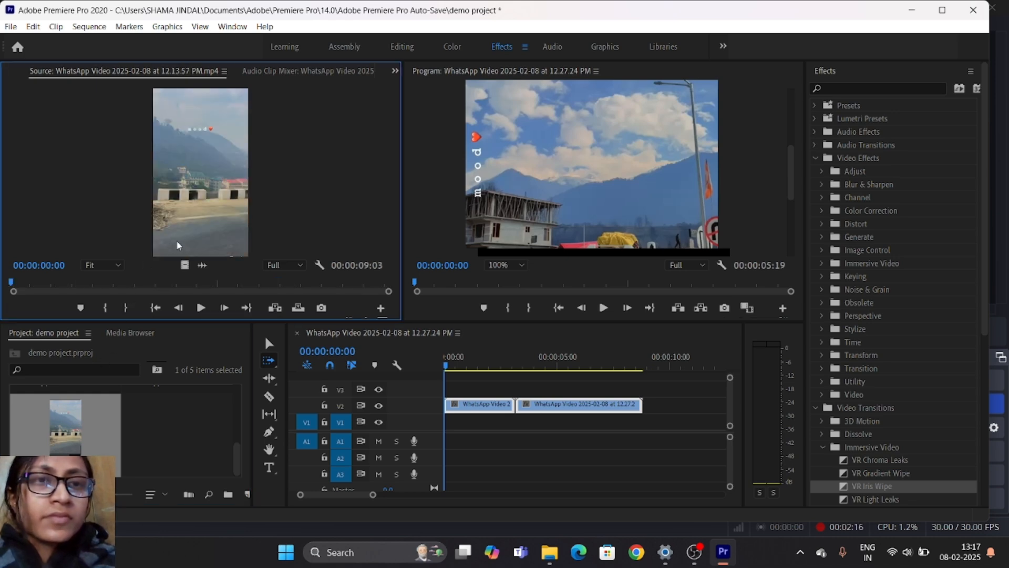
{"action": "left_click_drag", "start_coordinate": [183, 264], "coordinate": [632, 421]}
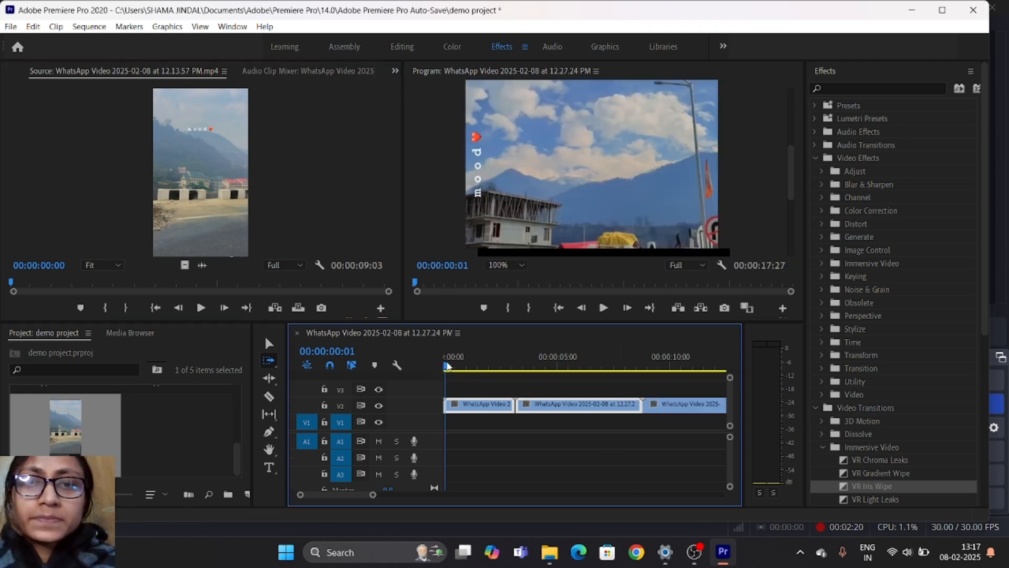
- With the playhead at the sequence start, use Track Select Forward from the first, second and third V2 clips in turn
{"action": "left_click", "coordinate": [490, 364]}
{"action": "left_click_drag", "start_coordinate": [497, 373], "coordinate": [411, 400]}
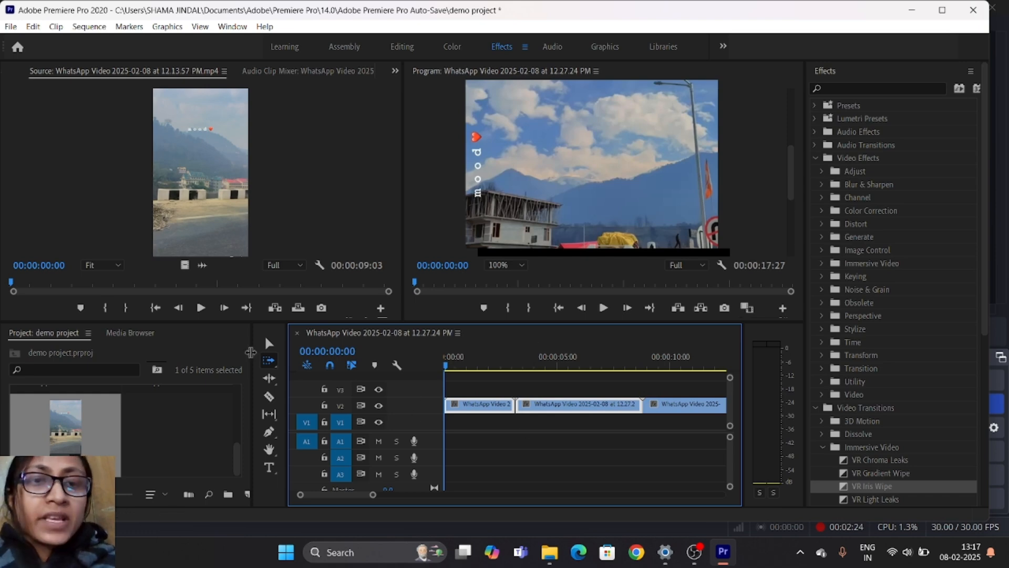
{"action": "left_click", "coordinate": [269, 360]}
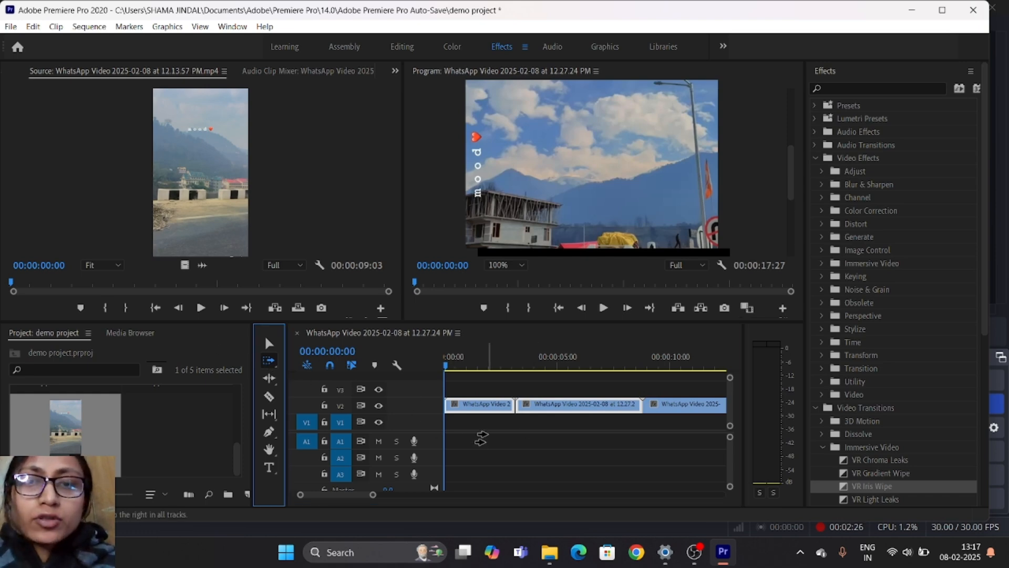
{"action": "left_click", "coordinate": [486, 407]}
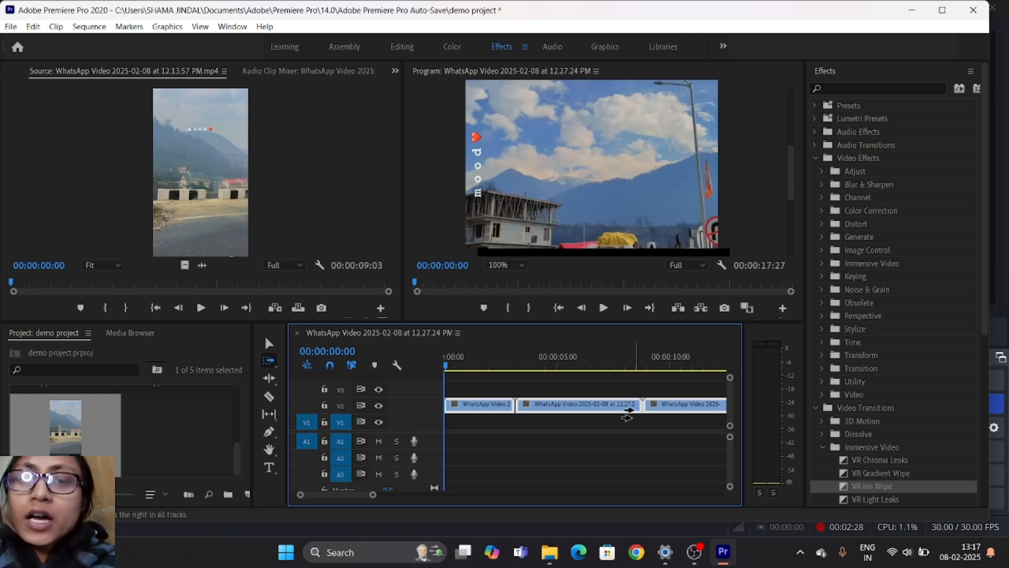
{"action": "left_click", "coordinate": [593, 405]}
{"action": "left_click", "coordinate": [695, 406]}
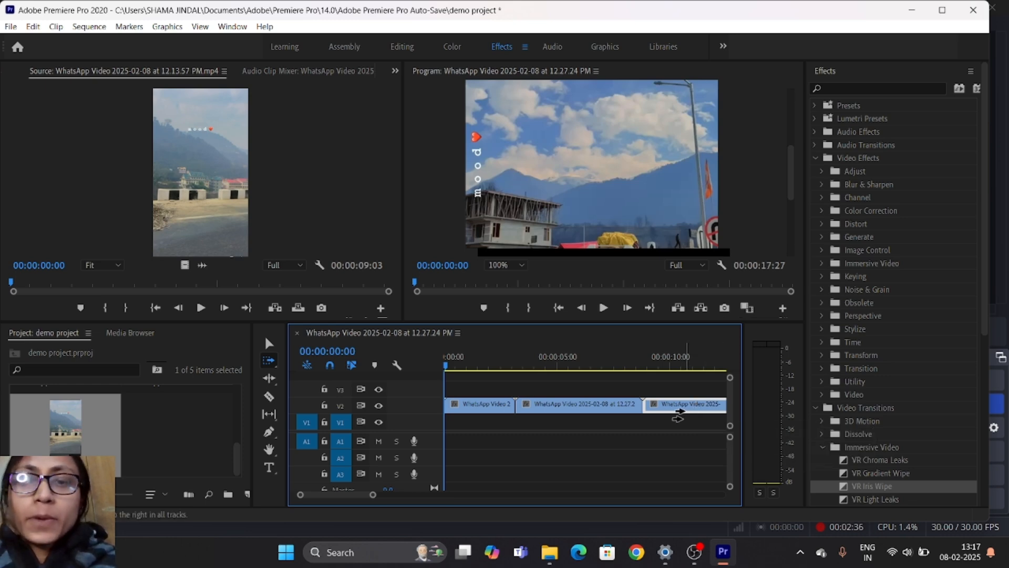
- Ripple-trim the ends of the first two V2 clips, leaving the first about 00:00:02:10 and the second about 00:00:03:22 long
{"action": "right_click", "coordinate": [548, 404]}
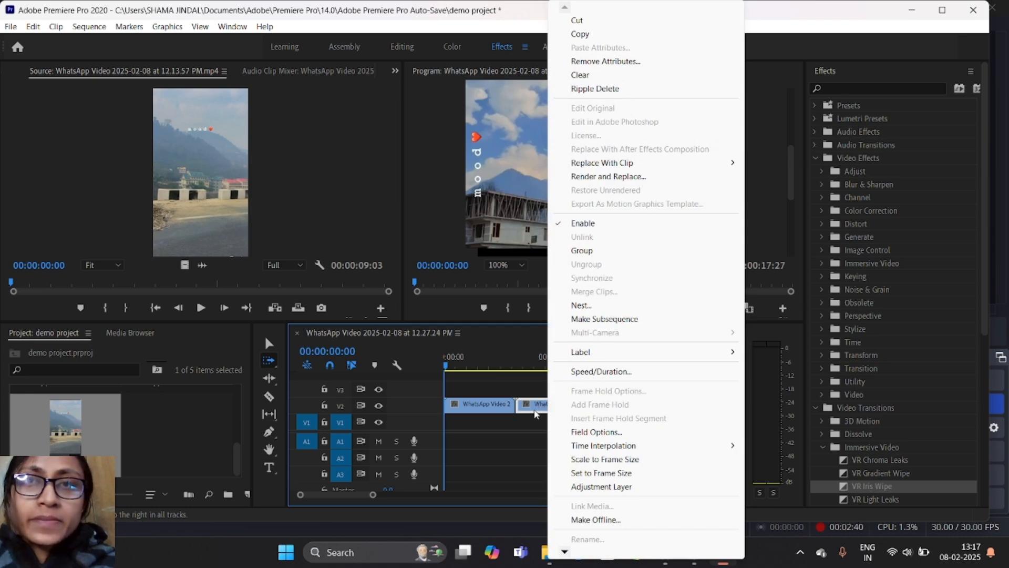
{"action": "left_click", "coordinate": [528, 427]}
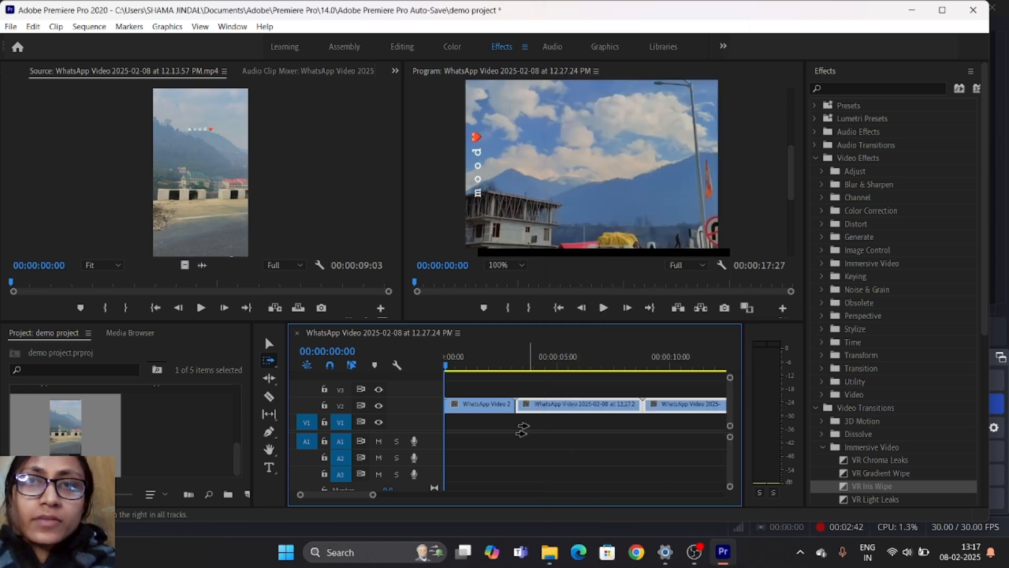
{"action": "left_click", "coordinate": [268, 378]}
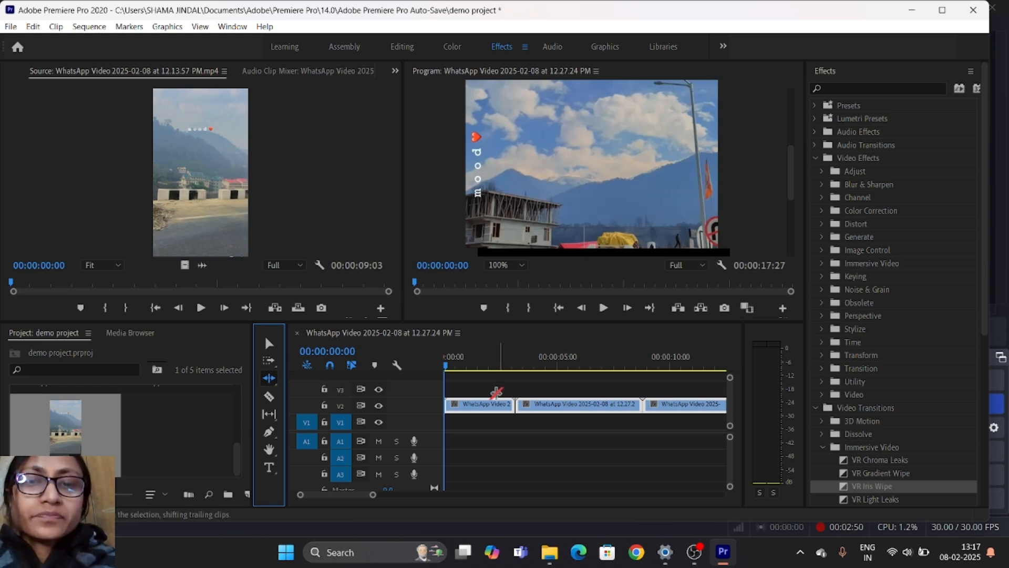
{"action": "left_click_drag", "start_coordinate": [512, 409], "coordinate": [492, 405]}
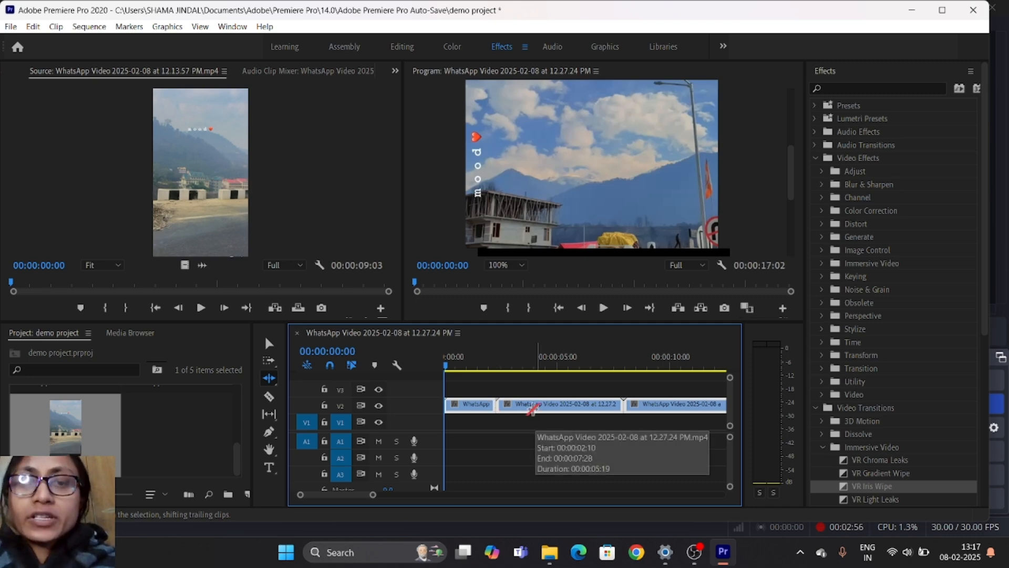
{"action": "left_click_drag", "start_coordinate": [622, 405], "coordinate": [581, 405]}
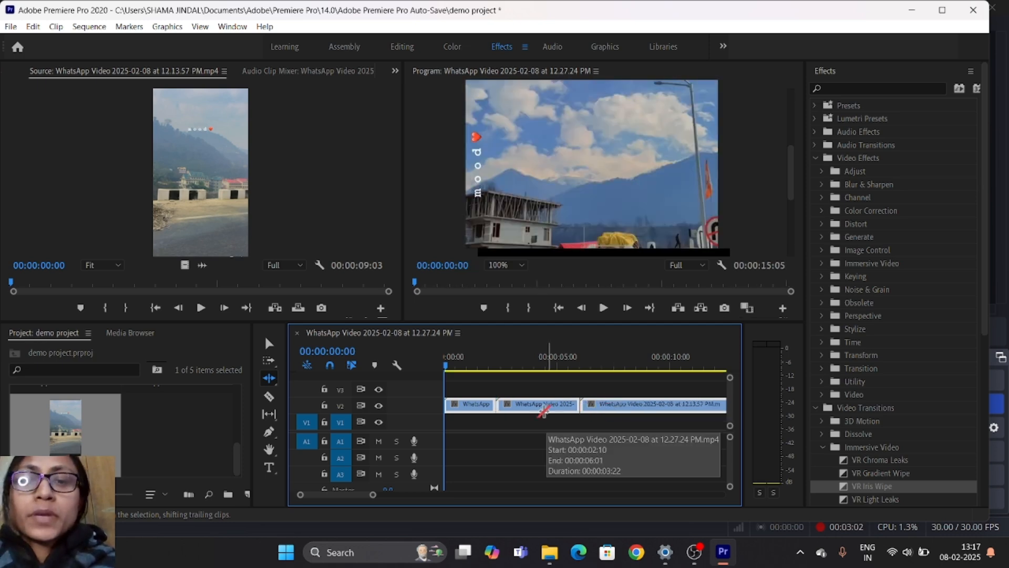
- Shorten the first V2 clip's end with the Selection tool and extend it back to the start of the second clip
{"action": "left_click", "coordinate": [267, 343]}
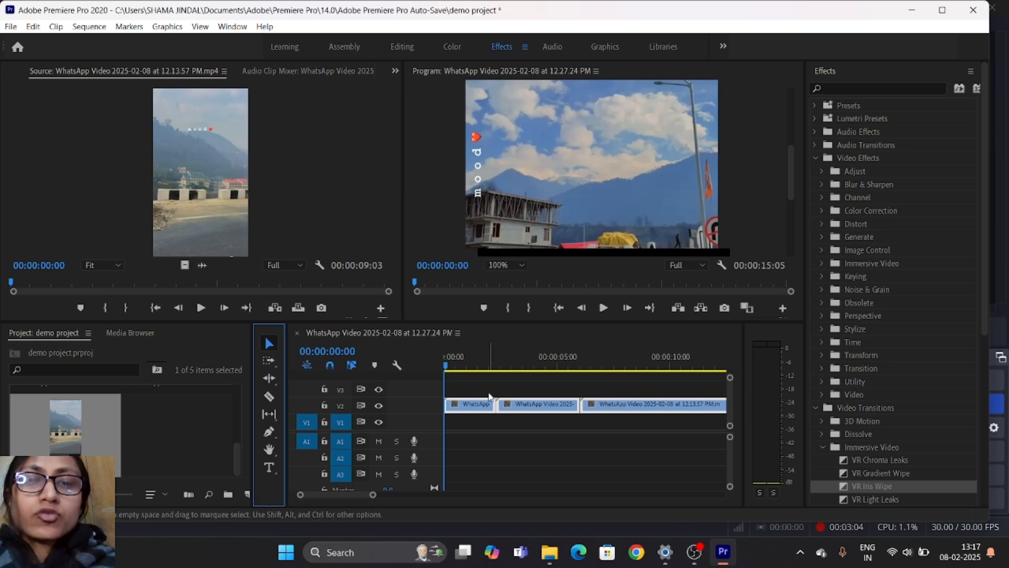
{"action": "left_click_drag", "start_coordinate": [490, 409], "coordinate": [486, 407]}
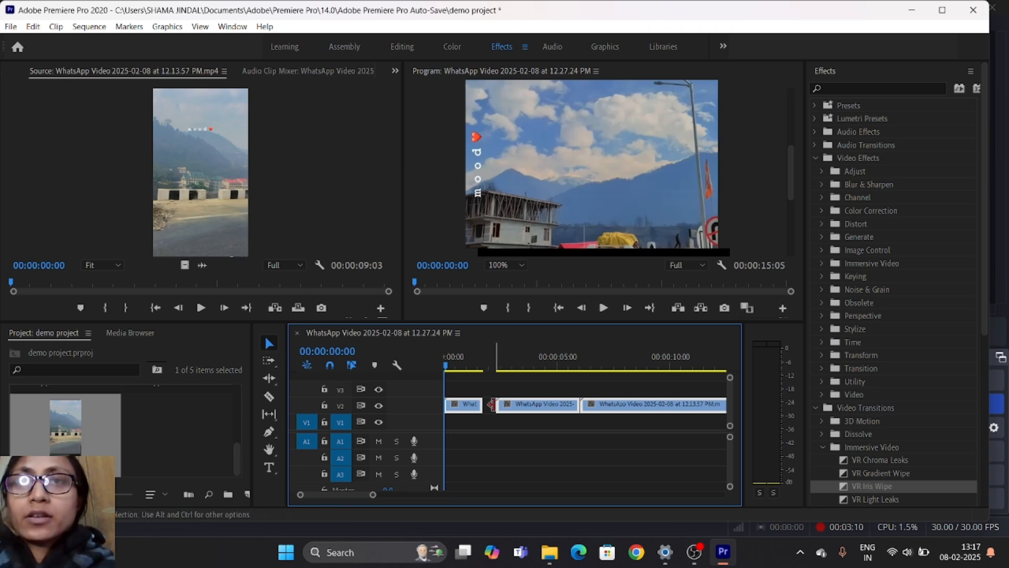
{"action": "left_click_drag", "start_coordinate": [480, 404], "coordinate": [495, 404]}
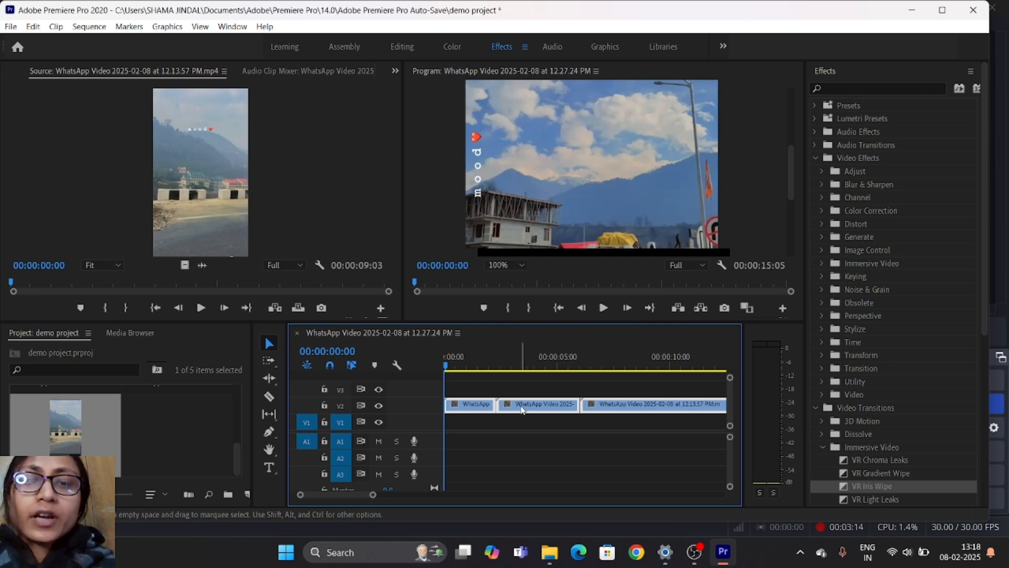
- Shorten the ends of the first and second V2 clips with Ripple Edit, bringing the sequence to about 00:00:14:07
{"action": "left_click", "coordinate": [277, 376]}
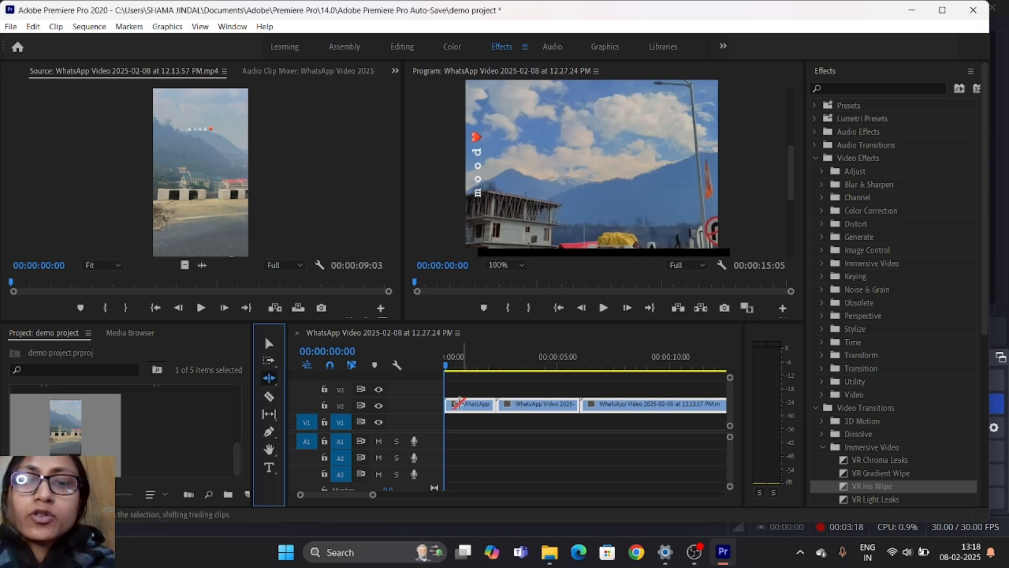
{"action": "left_click_drag", "start_coordinate": [493, 409], "coordinate": [491, 410]}
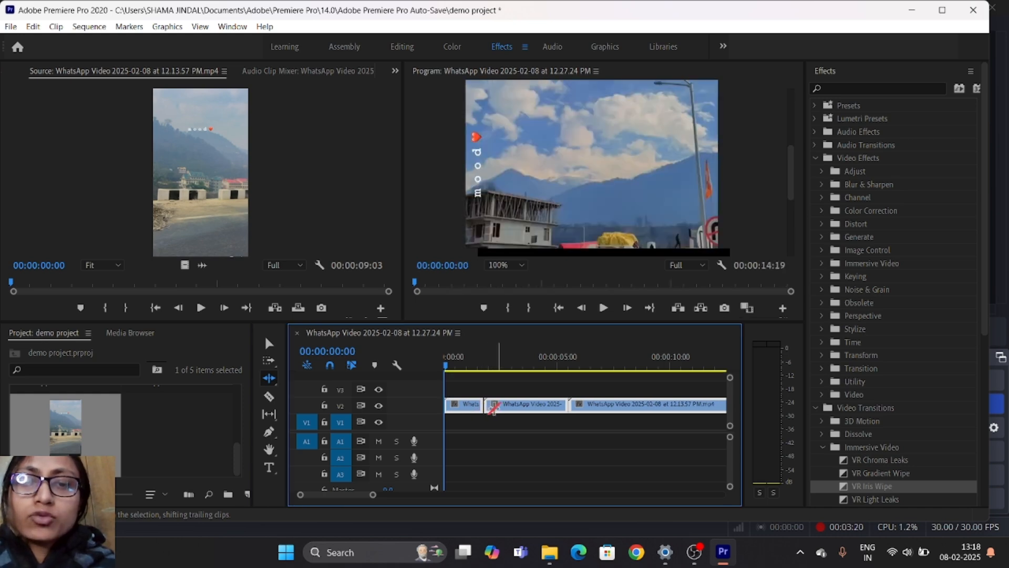
{"action": "left_click_drag", "start_coordinate": [576, 405], "coordinate": [556, 404]}
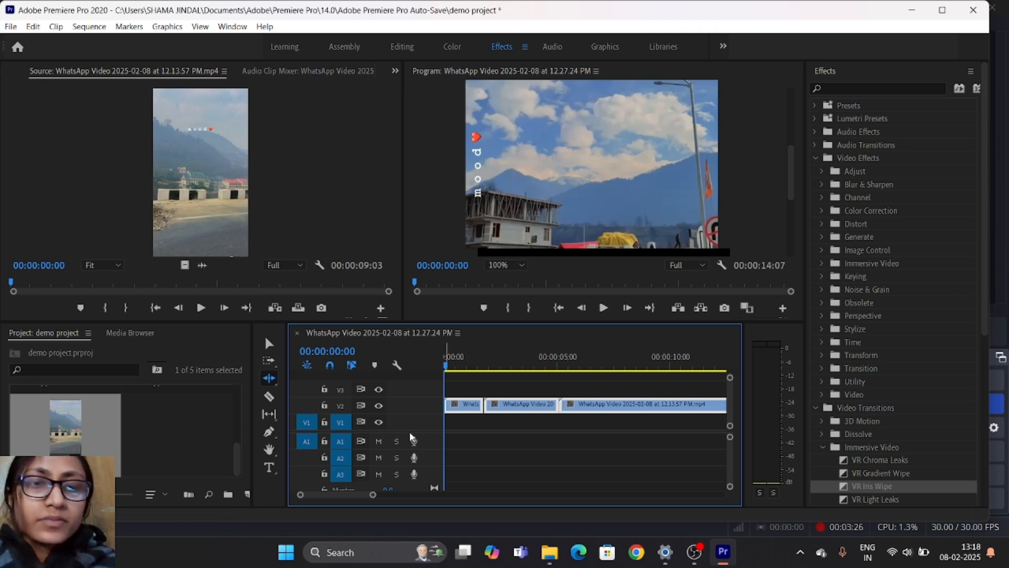
- Cut the V2 clips with the Razor tool: once in the first clip and twice each in the second and third
{"action": "left_click", "coordinate": [270, 398]}
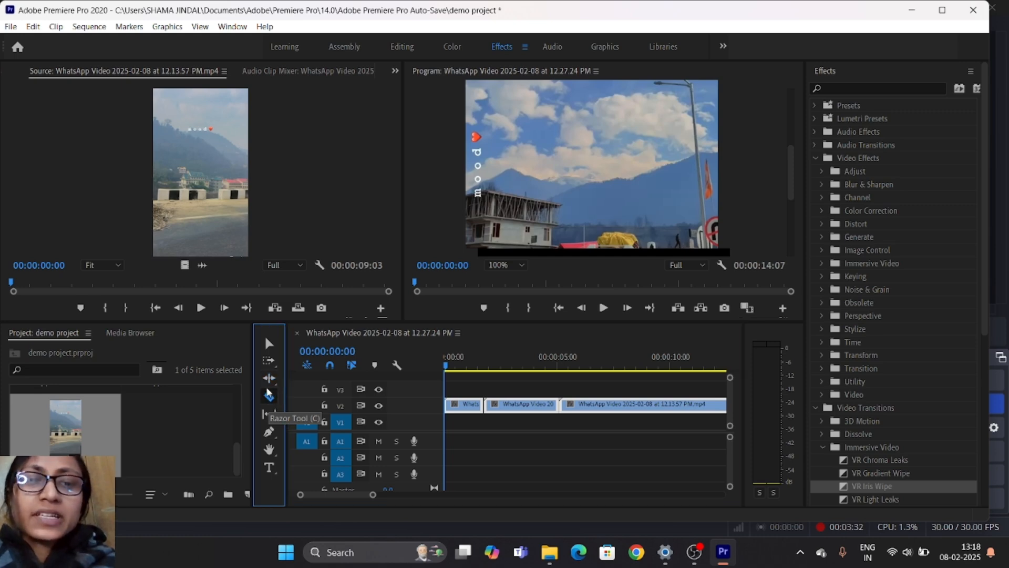
{"action": "left_click", "coordinate": [467, 405]}
{"action": "left_click", "coordinate": [507, 408]}
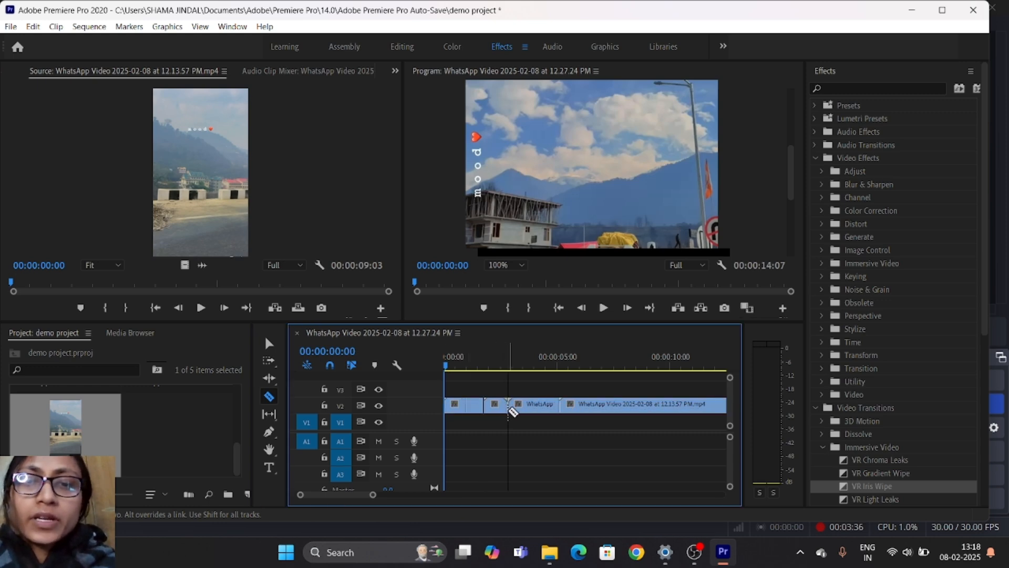
{"action": "left_click", "coordinate": [543, 408]}
{"action": "left_click", "coordinate": [619, 408]}
{"action": "left_click", "coordinate": [642, 408]}
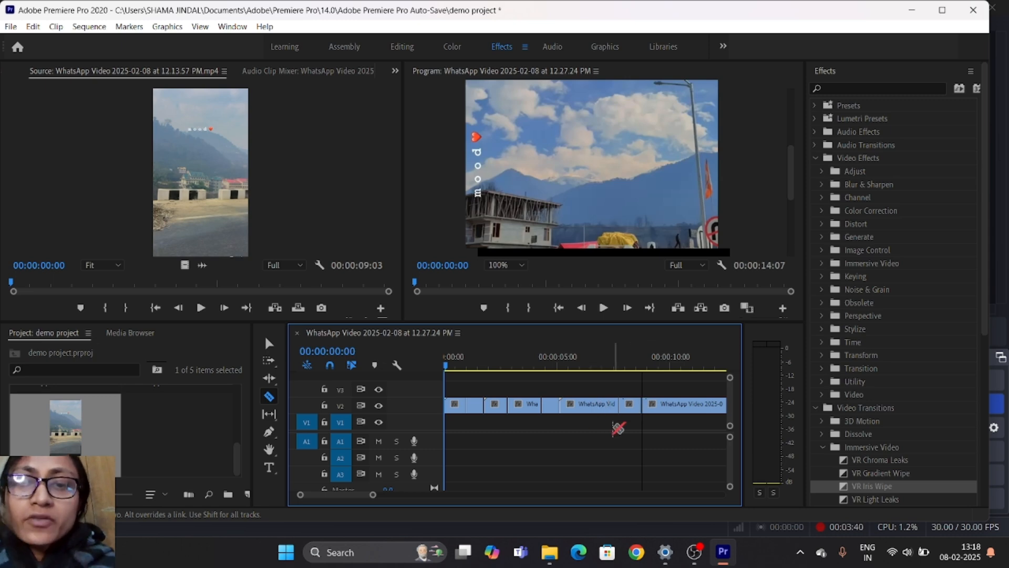
- Delete the second piece of the first V2 clip and the middle piece of the third clip, leaving gaps
{"action": "left_click", "coordinate": [269, 344]}
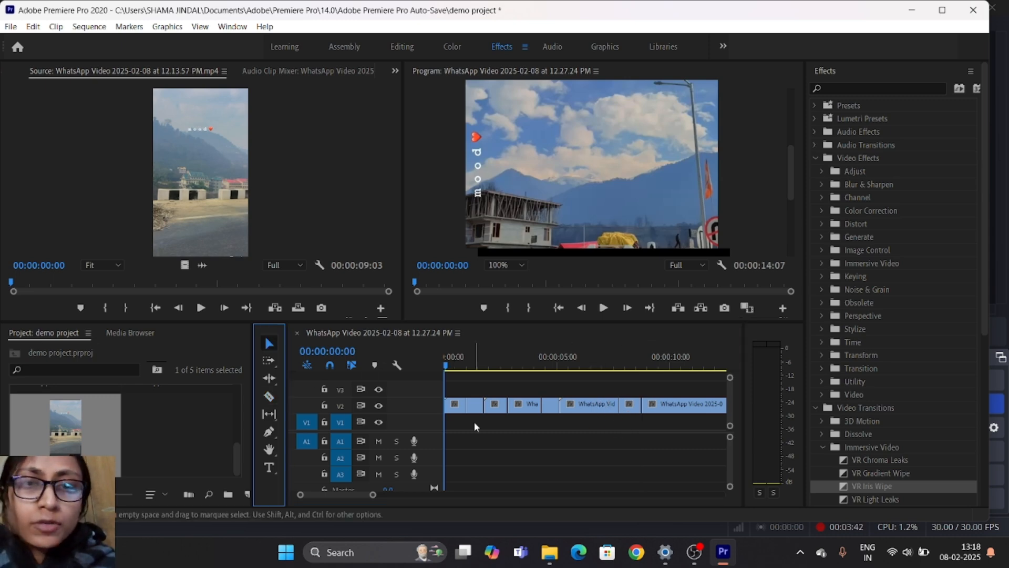
{"action": "left_click", "coordinate": [475, 407]}
{"action": "key", "text": "Delete"}
{"action": "left_click", "coordinate": [636, 403]}
{"action": "key", "text": "Delete"}
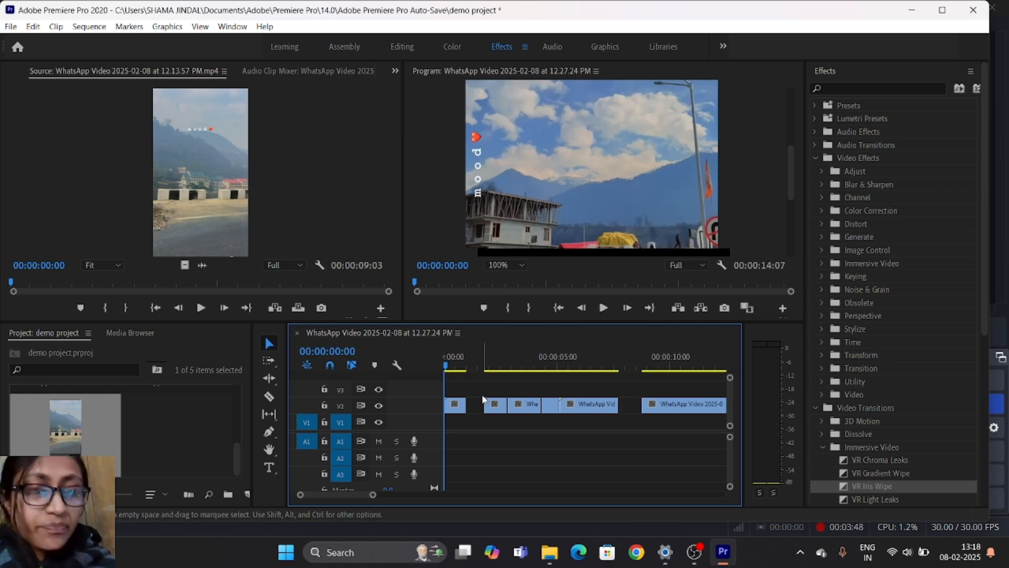
- Slip the footage within the third V2 clip's first piece and play the sequence from about 00:00:04:14
{"action": "left_click", "coordinate": [274, 412]}
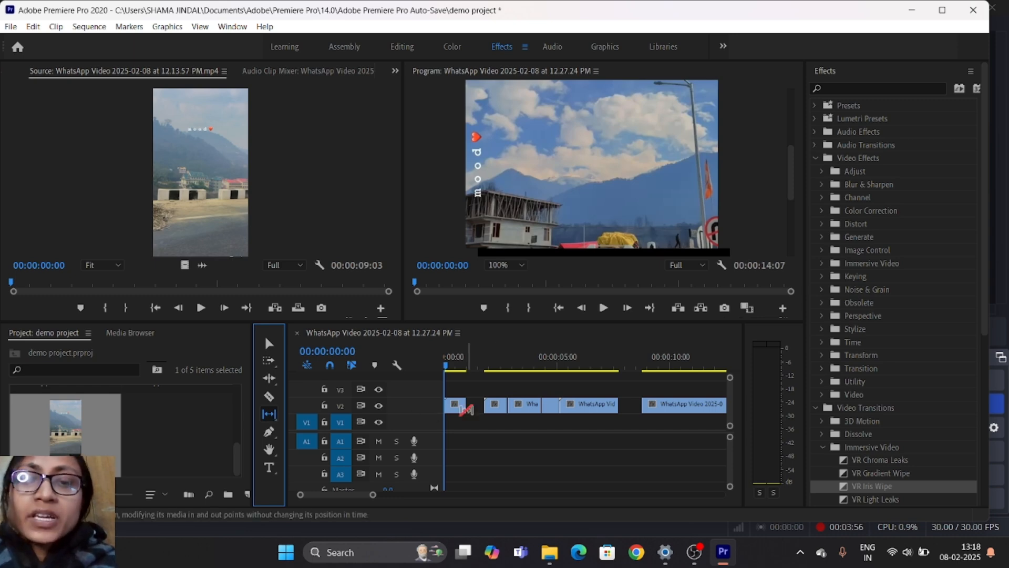
{"action": "mouse_move", "coordinate": [591, 406]}
{"action": "left_mouse_down"}
{"action": "mouse_move", "coordinate": [605, 405]}
{"action": "mouse_move", "coordinate": [587, 402]}
{"action": "left_mouse_up"}
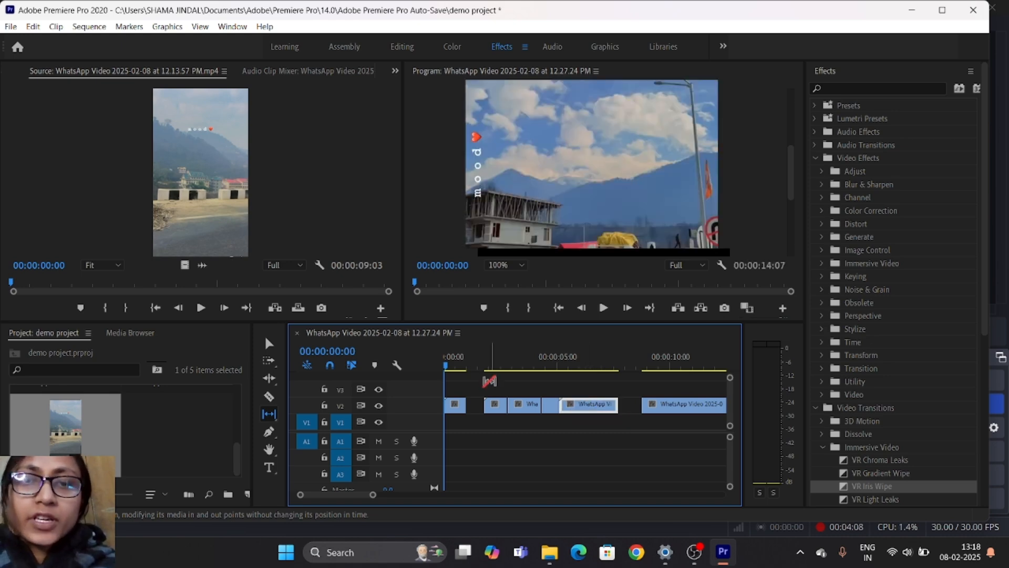
{"action": "left_click_drag", "start_coordinate": [448, 365], "coordinate": [541, 367]}
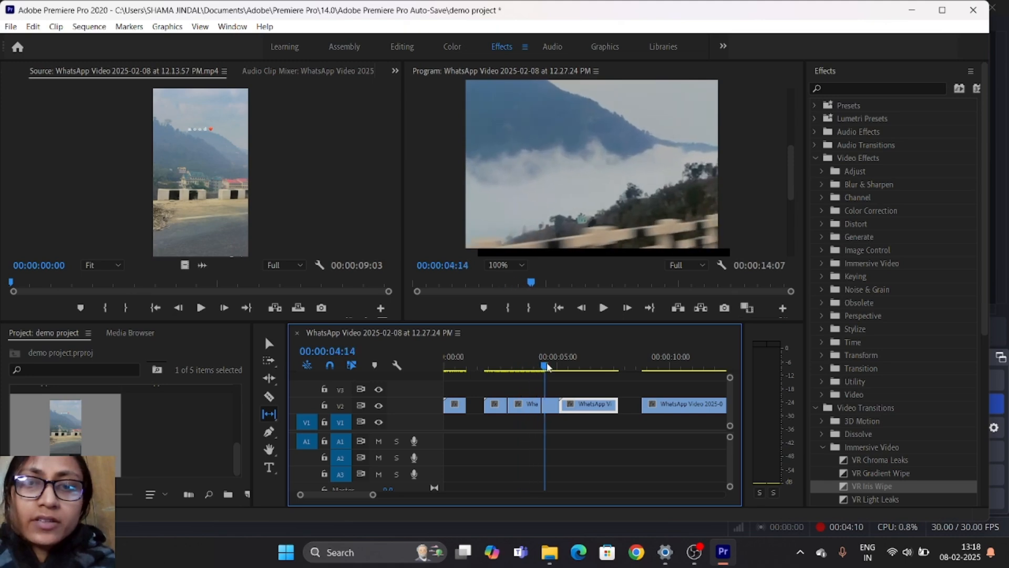
{"action": "key", "text": "space"}
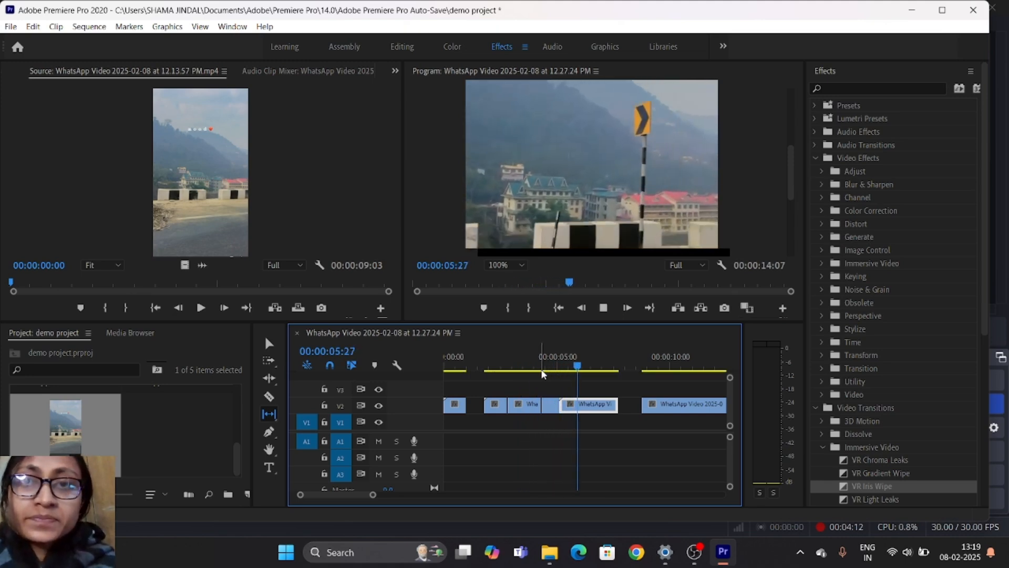
{"action": "left_click", "coordinate": [603, 309]}
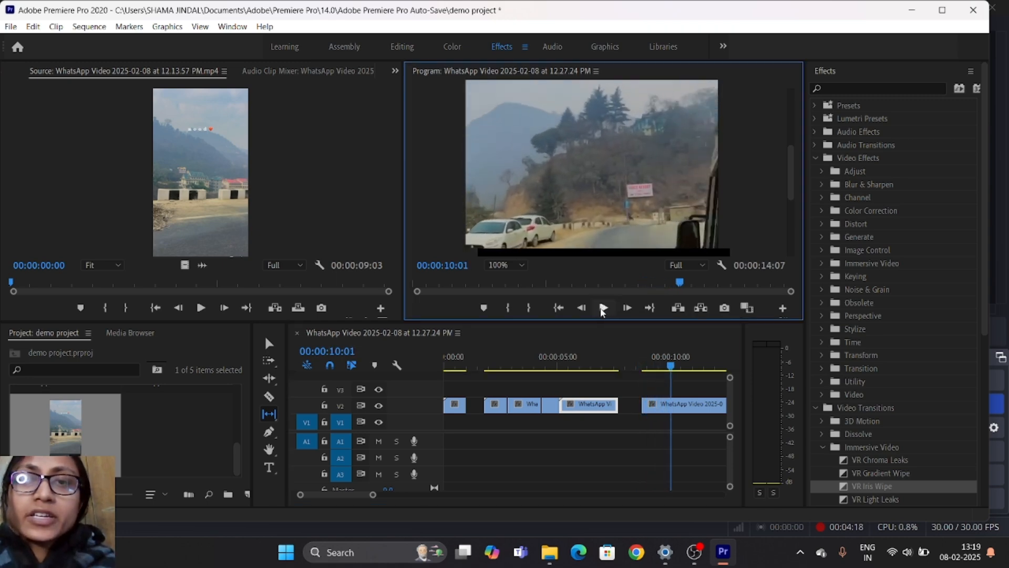
- Draw a four-sided shape over the mountain at 00:00:10:01 with the Pen tool and move its graphic to the start of V3
{"action": "left_click", "coordinate": [269, 432]}
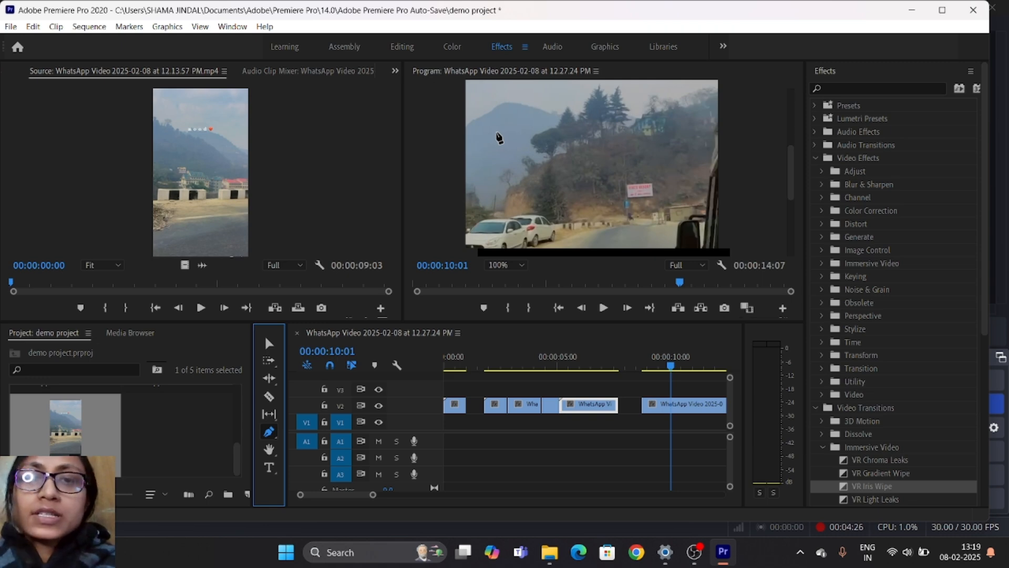
{"action": "left_click", "coordinate": [498, 138]}
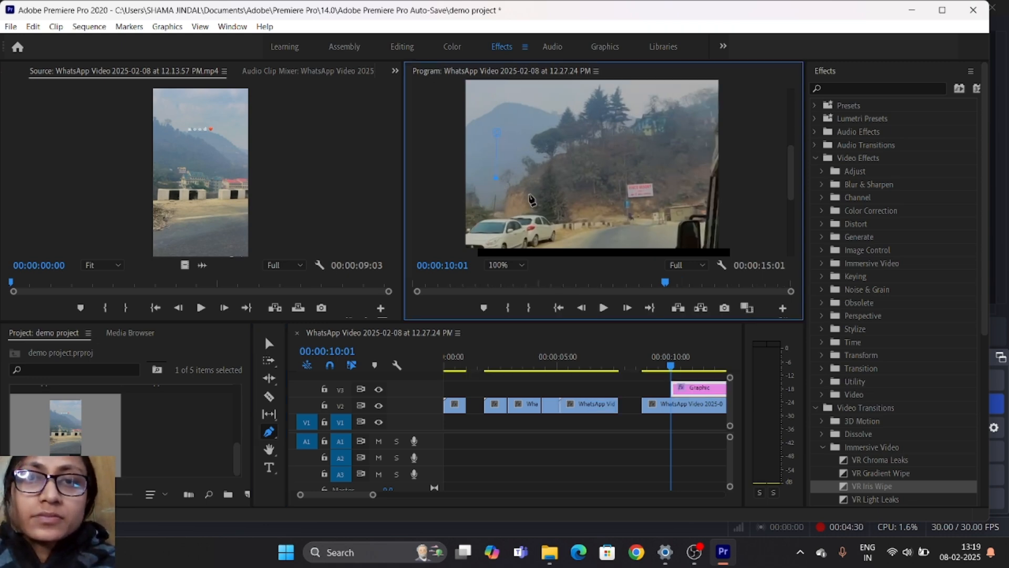
{"action": "left_click", "coordinate": [507, 202]}
{"action": "left_click", "coordinate": [501, 112]}
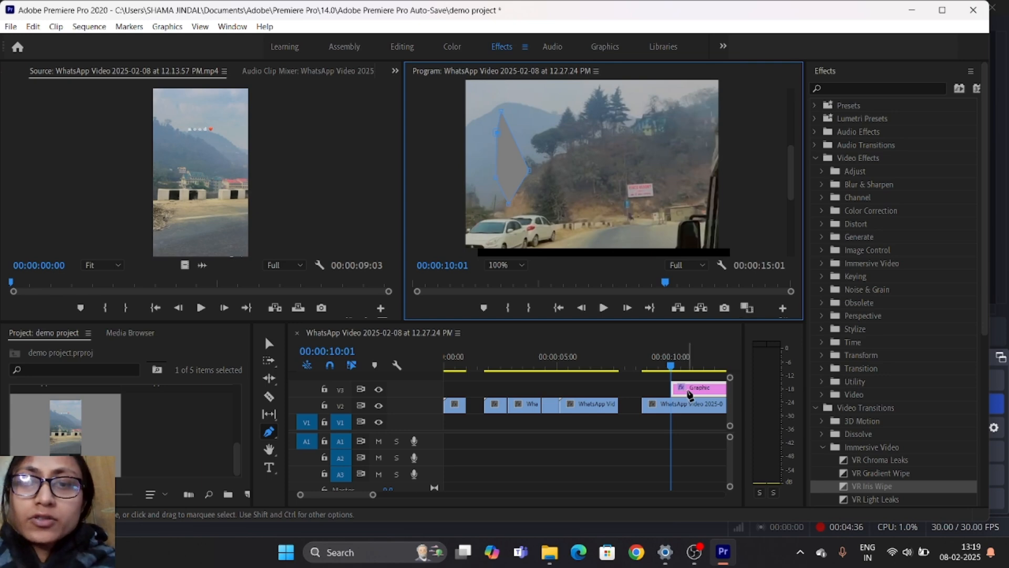
{"action": "left_click", "coordinate": [267, 343]}
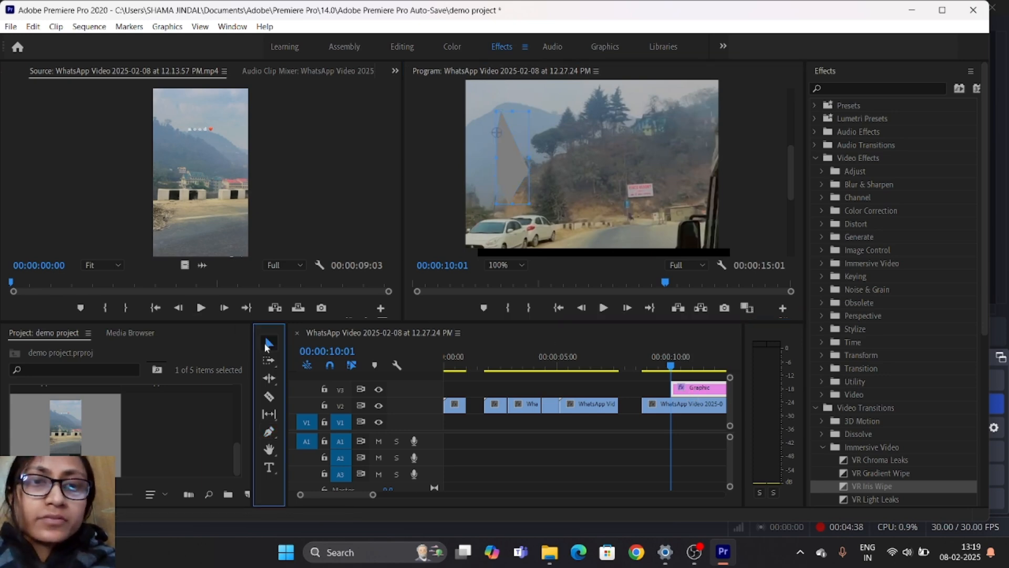
{"action": "left_click_drag", "start_coordinate": [700, 388], "coordinate": [474, 393]}
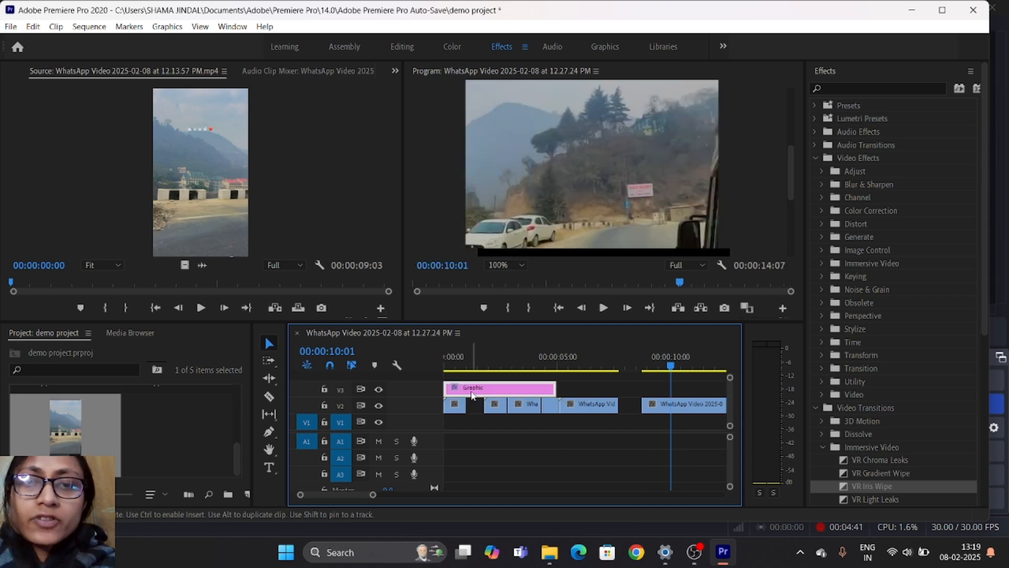
- Close both V2 gaps by extending the ends of the first clip's and third clip's first pieces to the following pieces
{"action": "double_click", "coordinate": [494, 406]}
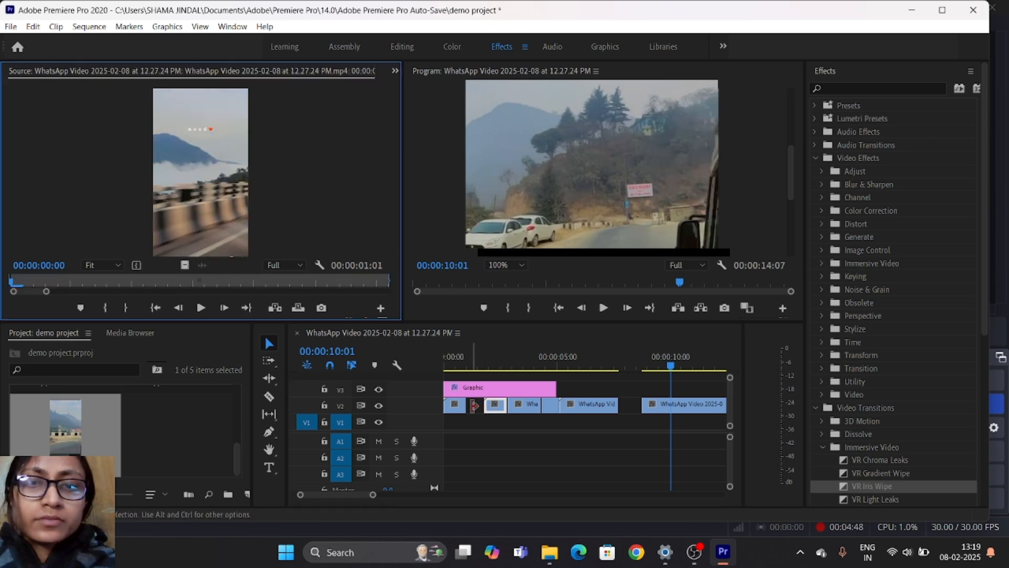
{"action": "left_click", "coordinate": [466, 404]}
{"action": "left_click_drag", "start_coordinate": [467, 405], "coordinate": [483, 405]}
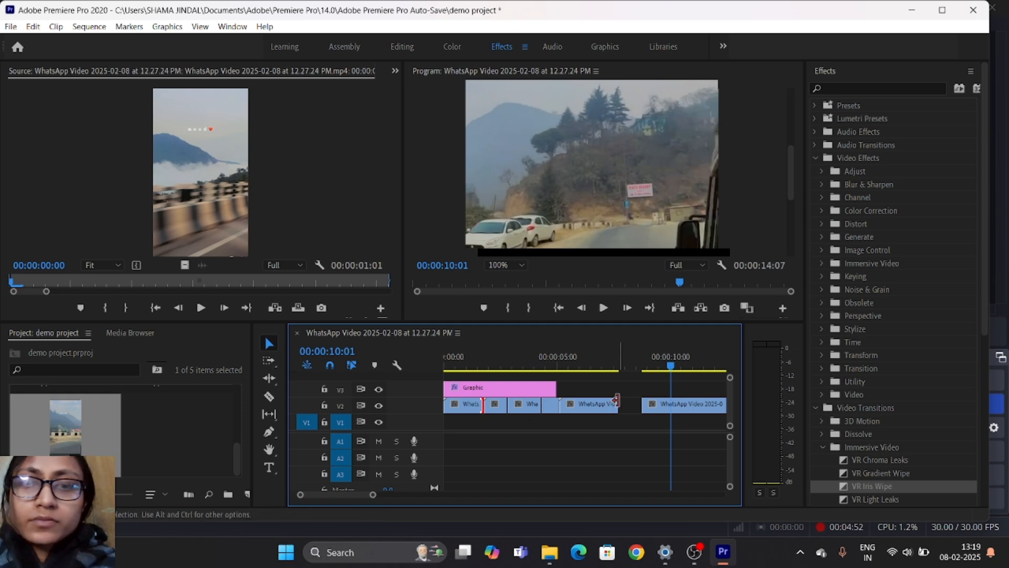
{"action": "left_click_drag", "start_coordinate": [618, 404], "coordinate": [641, 403]}
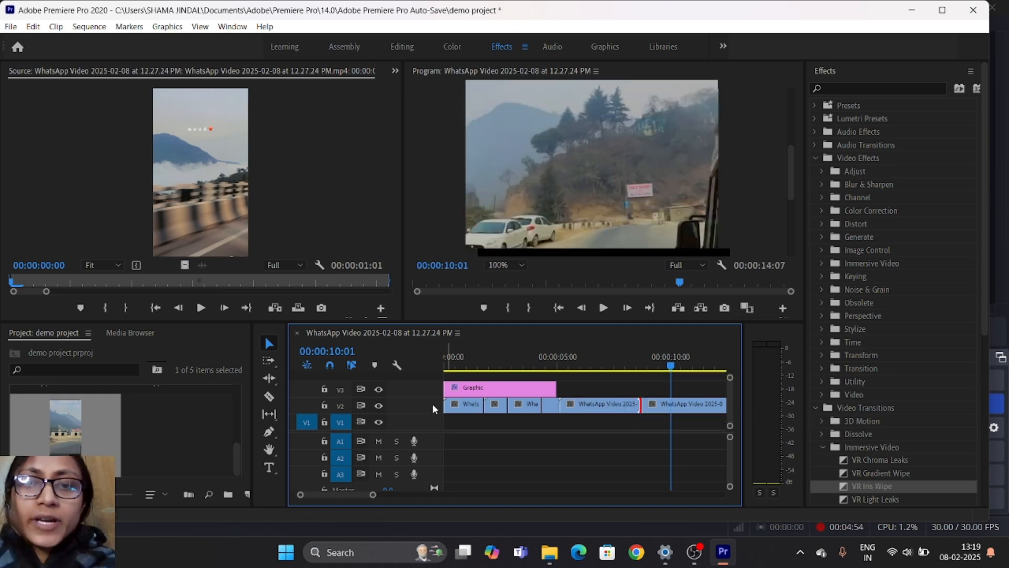
- Shorten the V3 graphic to end with the first V2 clip and play the sequence from the start to about 00:00:04:05
{"action": "left_click_drag", "start_coordinate": [552, 394], "coordinate": [488, 389]}
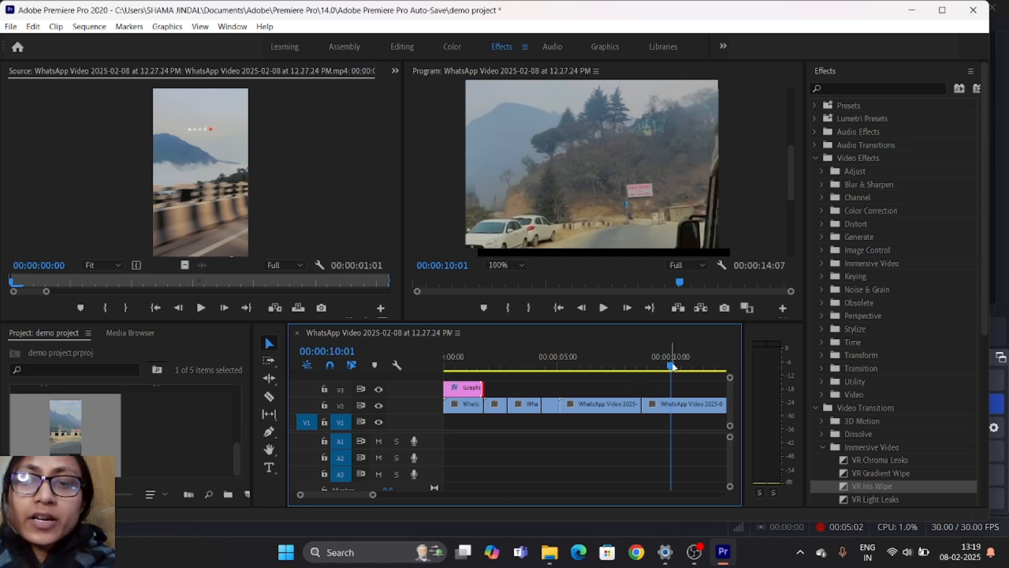
{"action": "left_click_drag", "start_coordinate": [672, 366], "coordinate": [587, 370]}
{"action": "left_click", "coordinate": [558, 308]}
{"action": "left_click", "coordinate": [604, 308]}
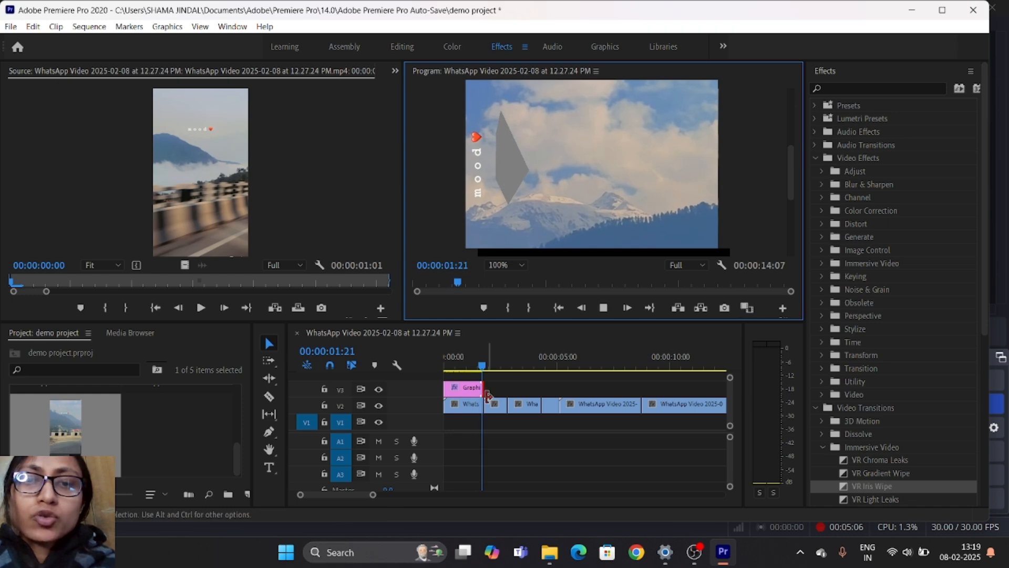
{"action": "left_click", "coordinate": [599, 309]}
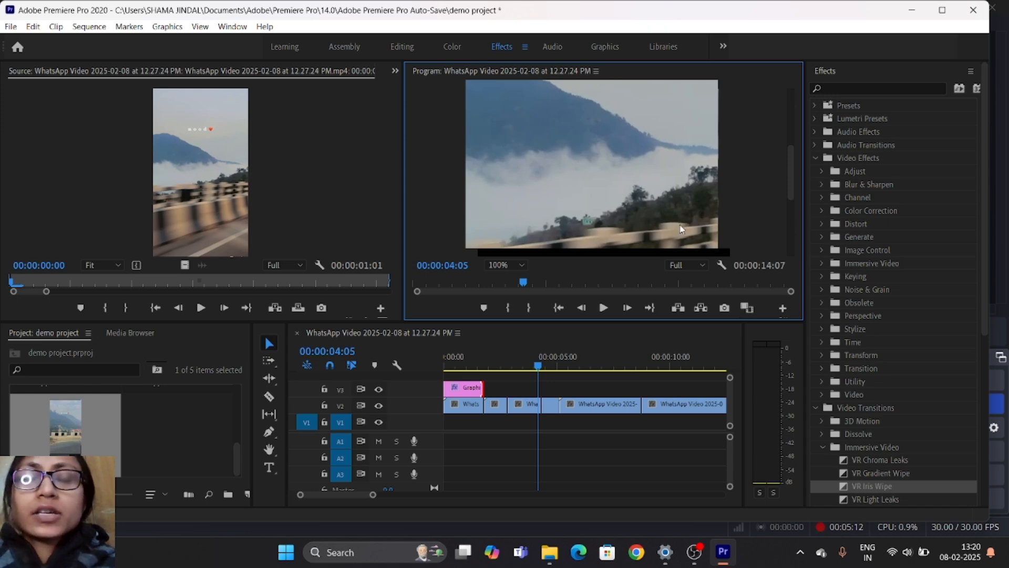
- Try the Hand tool on the timeline at the V3 graphic and return to the Selection tool
{"action": "left_click", "coordinate": [270, 450]}
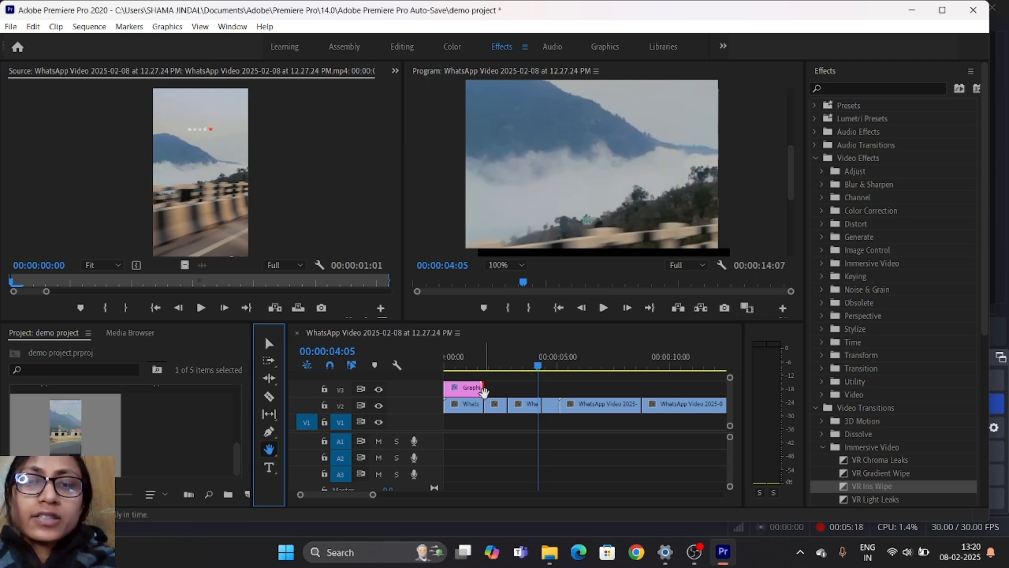
{"action": "left_click", "coordinate": [479, 385]}
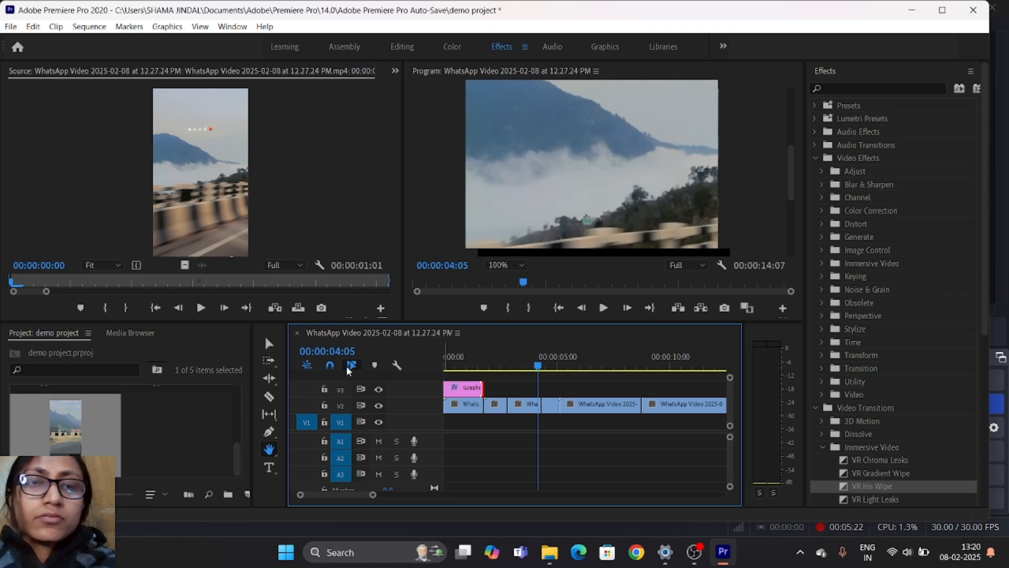
{"action": "left_click", "coordinate": [268, 344]}
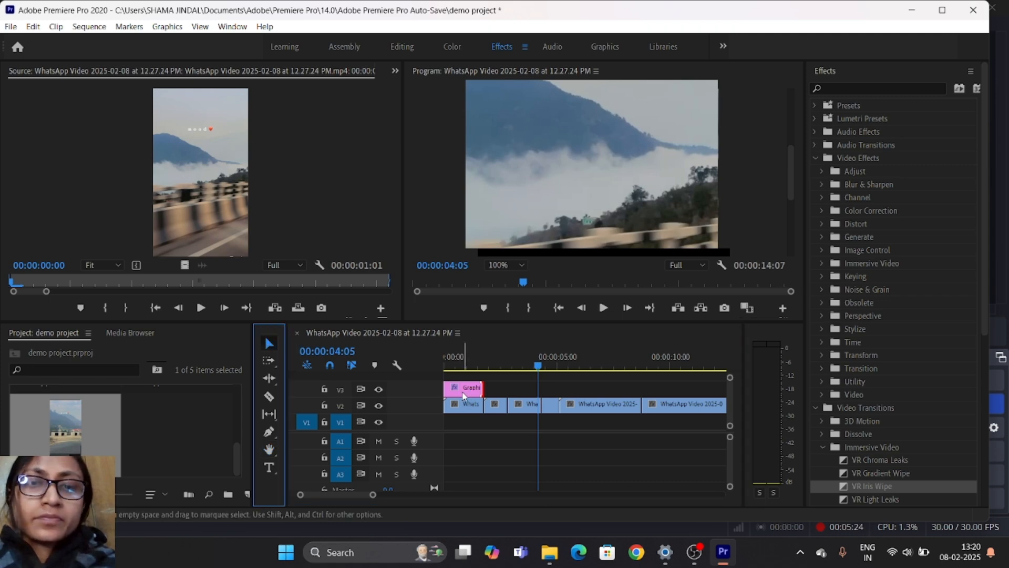
- Try the Hand tool on the video image in the Program monitor
{"action": "left_click", "coordinate": [270, 449]}
{"action": "left_click", "coordinate": [501, 217]}
{"action": "left_click_drag", "start_coordinate": [561, 194], "coordinate": [610, 174]}
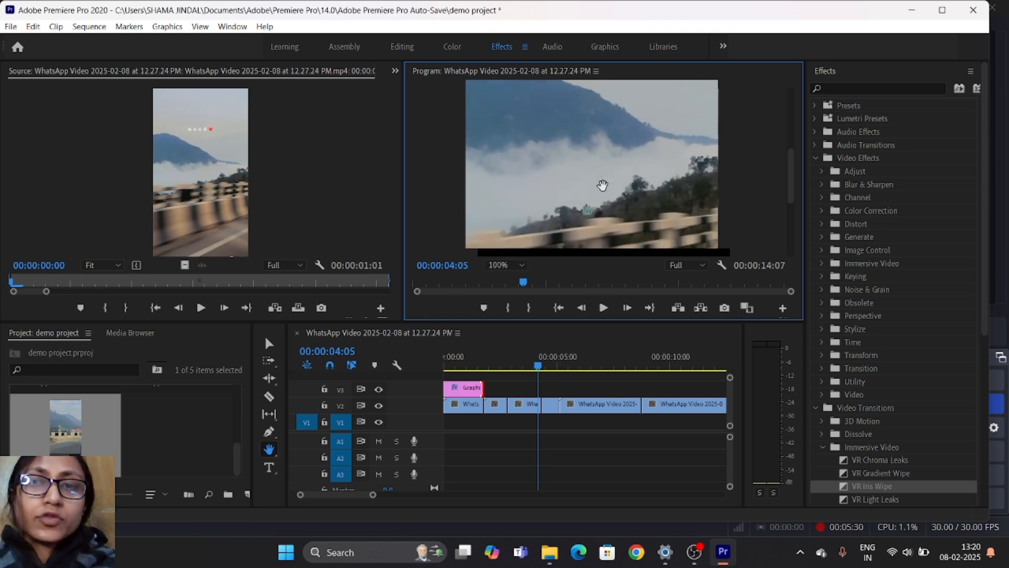
- Add the text "hyr" over the clouds at 00:00:04:05 and place its shortened graphic directly after the first V3 graphic
{"action": "left_click", "coordinate": [271, 473]}
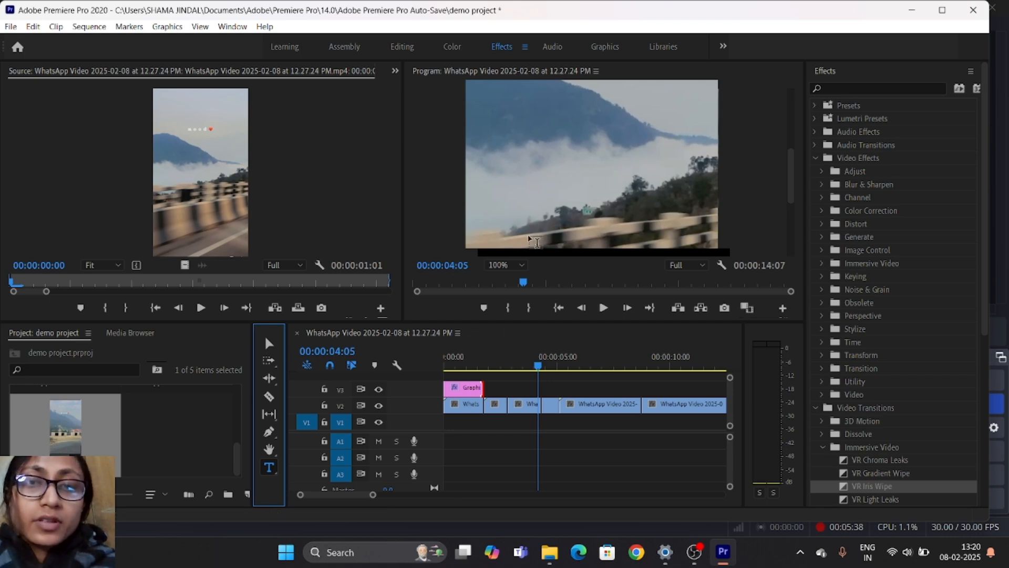
{"action": "left_click", "coordinate": [540, 221]}
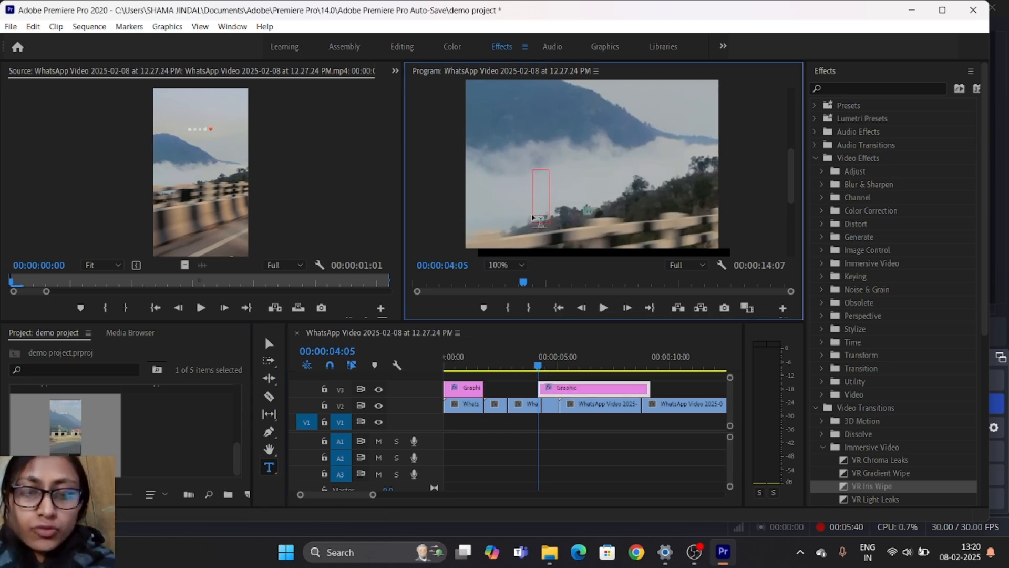
{"action": "type", "text": "hyr"}
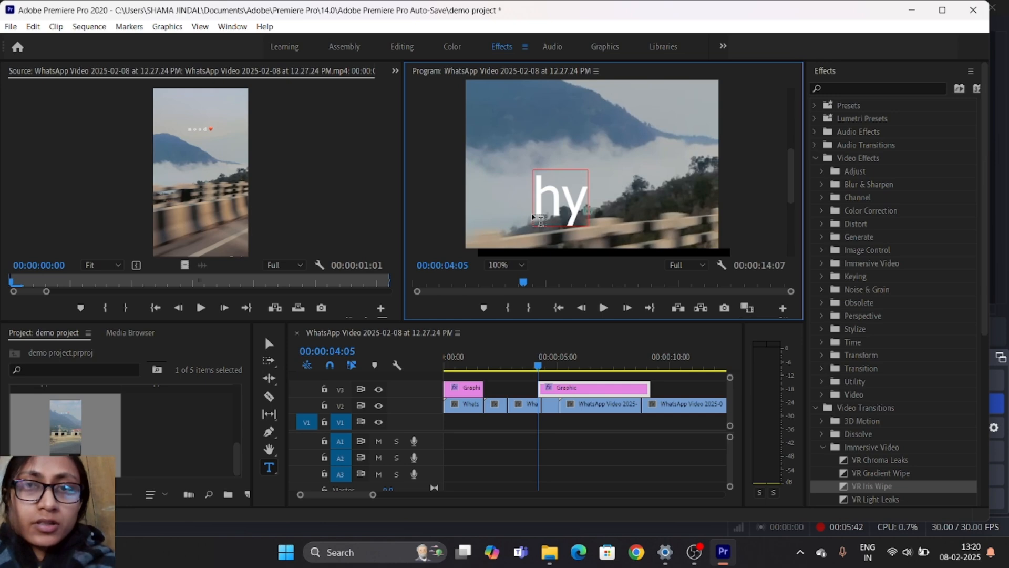
{"action": "key", "text": "Escape"}
{"action": "left_click", "coordinate": [581, 392]}
{"action": "left_click_drag", "start_coordinate": [643, 390], "coordinate": [424, 370]}
- Play the sequence to its end, replay its opening and return the playhead to the start
{"action": "key", "text": "space"}
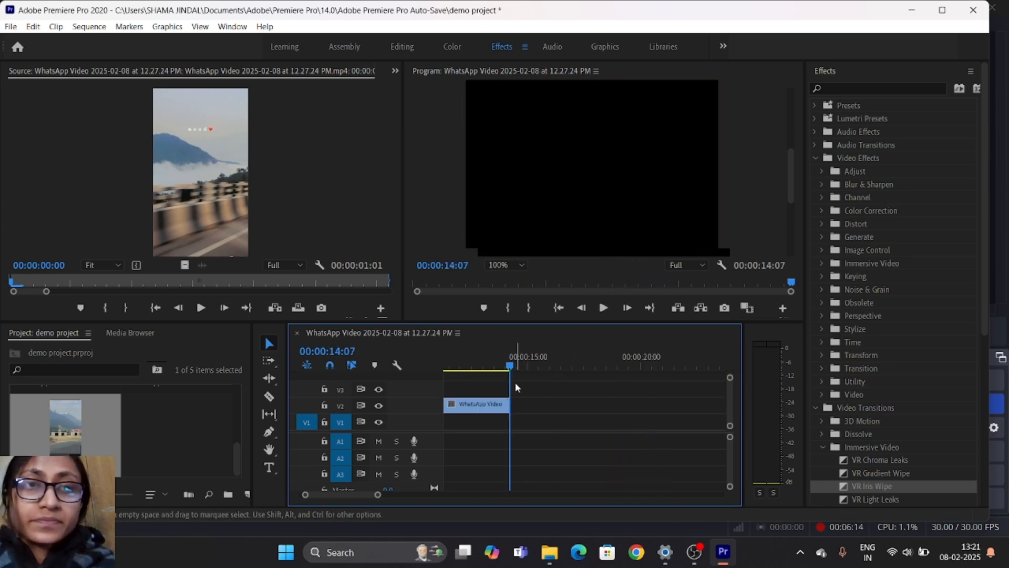
{"action": "left_click", "coordinate": [606, 313]}
{"action": "left_click", "coordinate": [606, 313]}
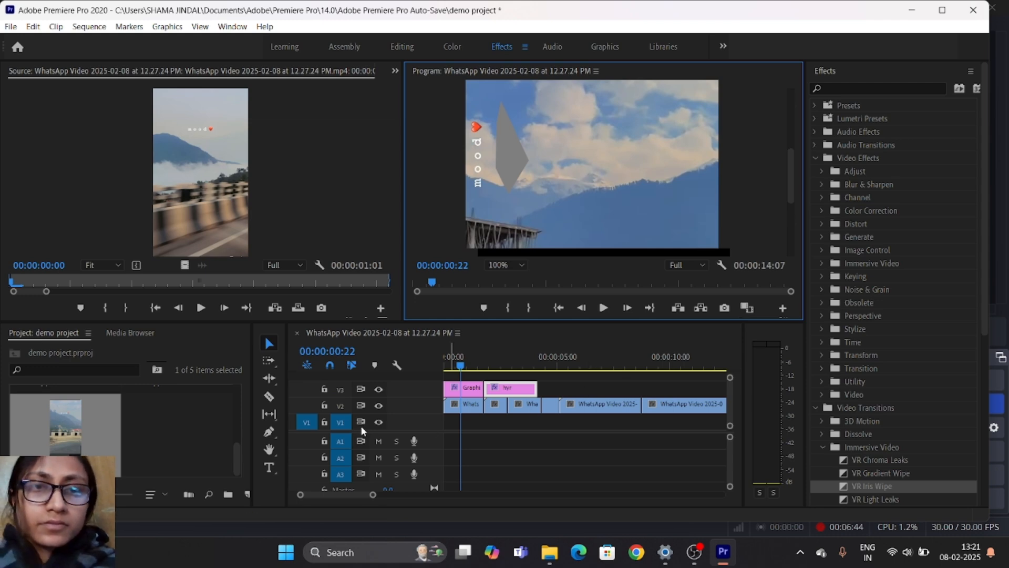
{"action": "scroll", "coordinate": [360, 426], "scroll_direction": "down", "scroll_amount": 3}
{"action": "scroll", "coordinate": [360, 424], "scroll_direction": "up", "scroll_amount": 3}
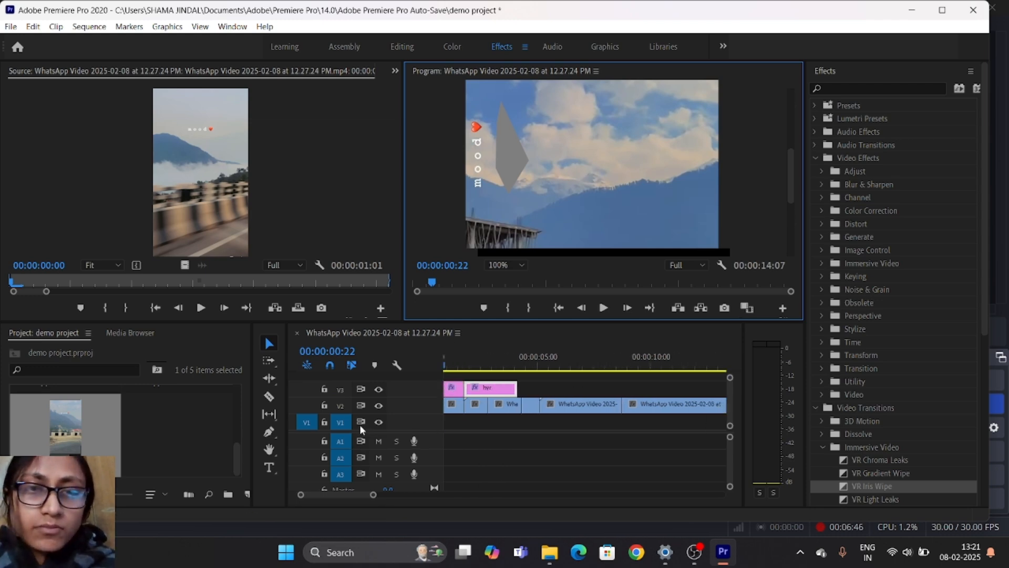
{"action": "left_click", "coordinate": [457, 368]}
{"action": "left_click_drag", "start_coordinate": [459, 370], "coordinate": [440, 364]}
- Delete both graphics from V3
{"action": "left_click", "coordinate": [468, 392]}
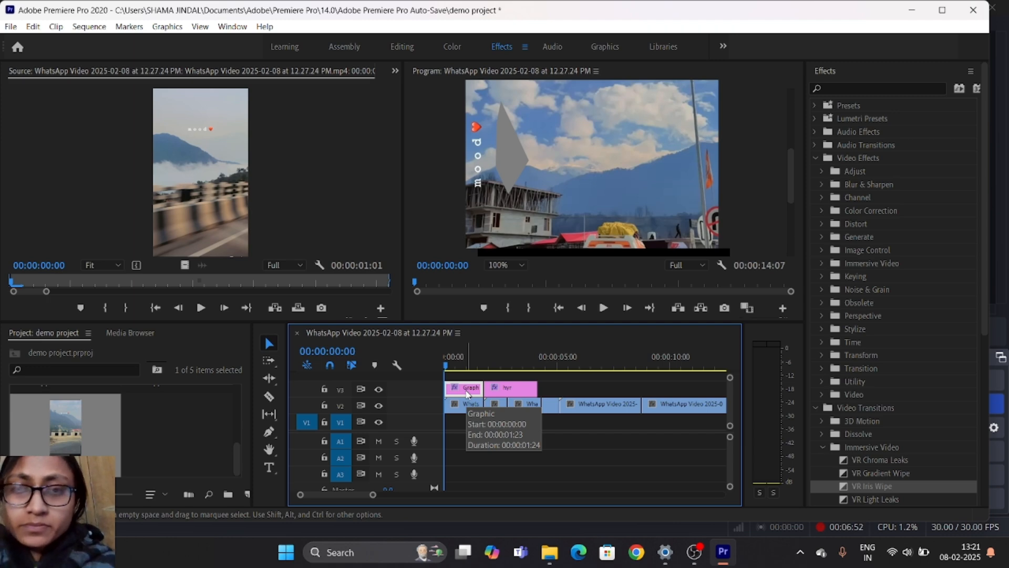
{"action": "key", "text": "Delete"}
{"action": "left_click", "coordinate": [507, 388]}
{"action": "key", "text": "Delete"}
- Delete all the video clips from V2 to empty the sequence
{"action": "left_click", "coordinate": [476, 409]}
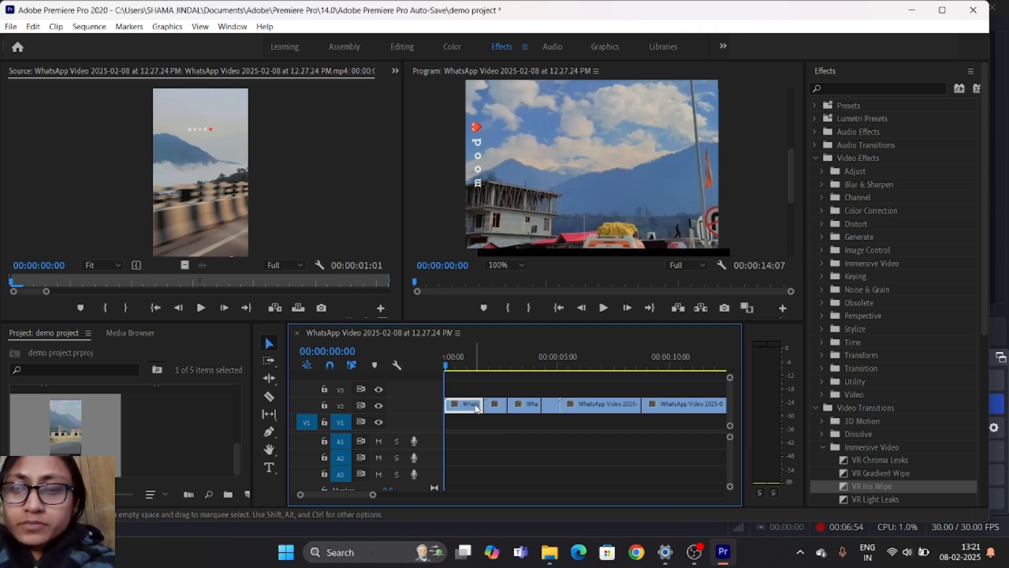
{"action": "key", "text": "Delete"}
{"action": "left_click", "coordinate": [496, 406]}
{"action": "key", "text": "Delete"}
{"action": "left_click", "coordinate": [533, 406]}
{"action": "key", "text": "Delete"}
{"action": "left_click", "coordinate": [550, 406]}
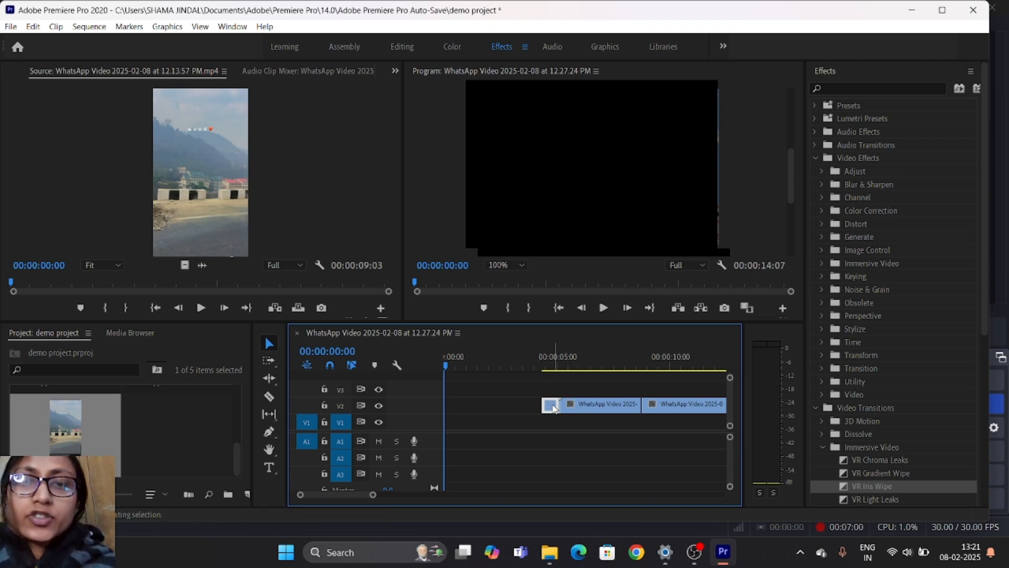
{"action": "left_click", "coordinate": [657, 409], "text": "shift"}
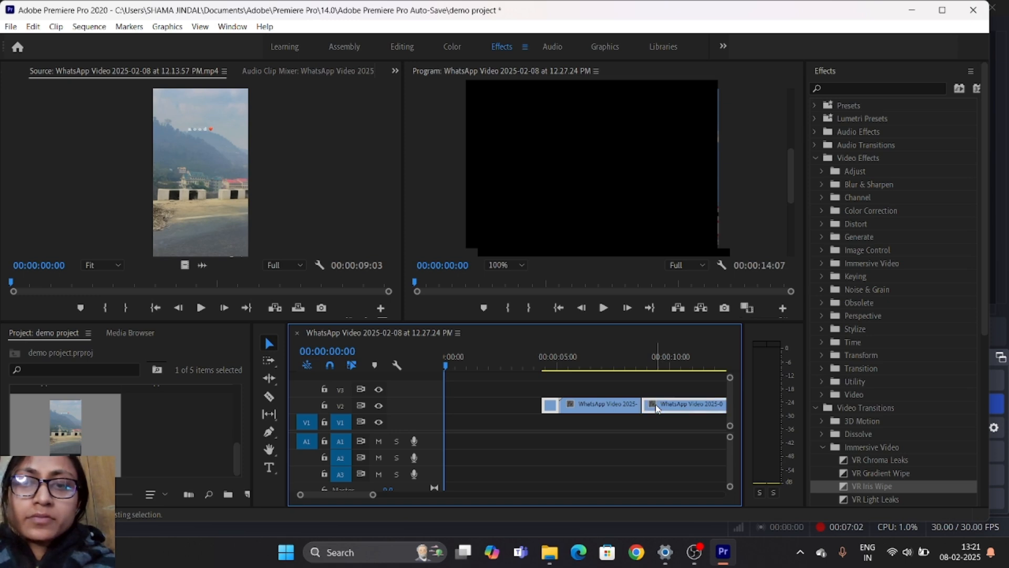
{"action": "left_click", "coordinate": [616, 406], "text": "shift"}
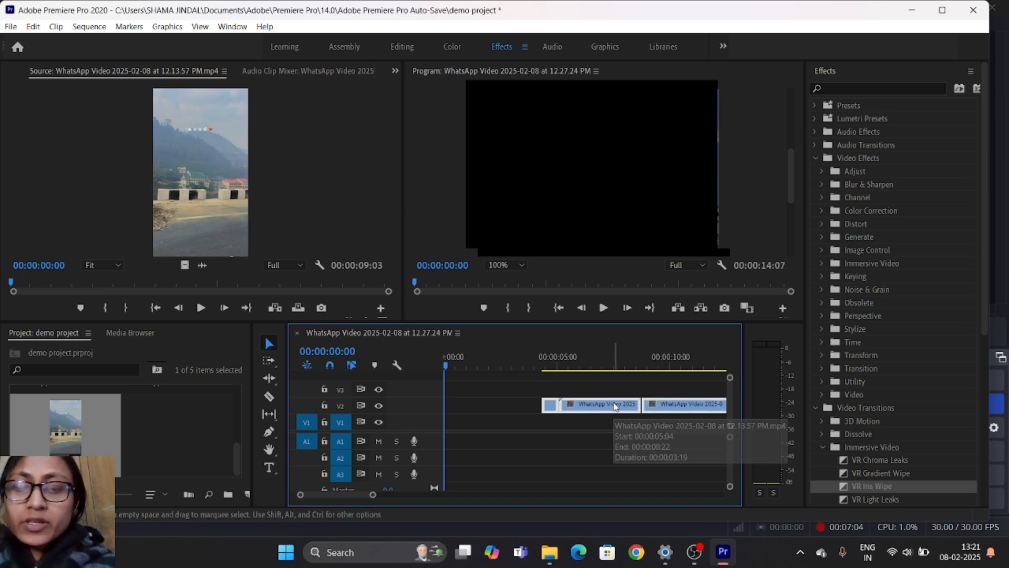
{"action": "key", "text": "Delete"}
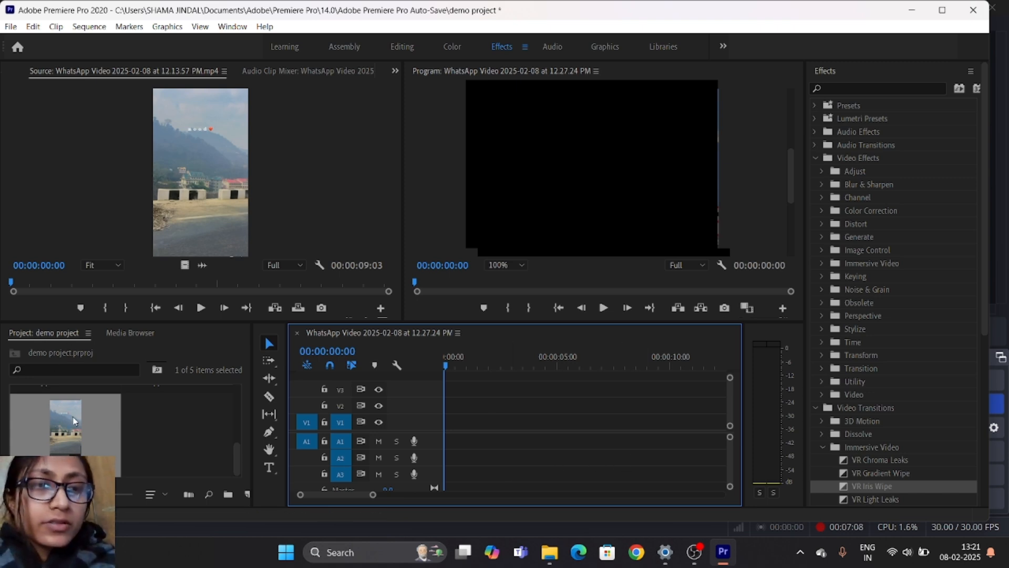
- Place the 5:19 video at the start of V1 and the 9:03 video directly after it
{"action": "scroll", "coordinate": [69, 421], "scroll_direction": "up", "scroll_amount": 2}
{"action": "left_click_drag", "start_coordinate": [178, 418], "coordinate": [451, 422]}
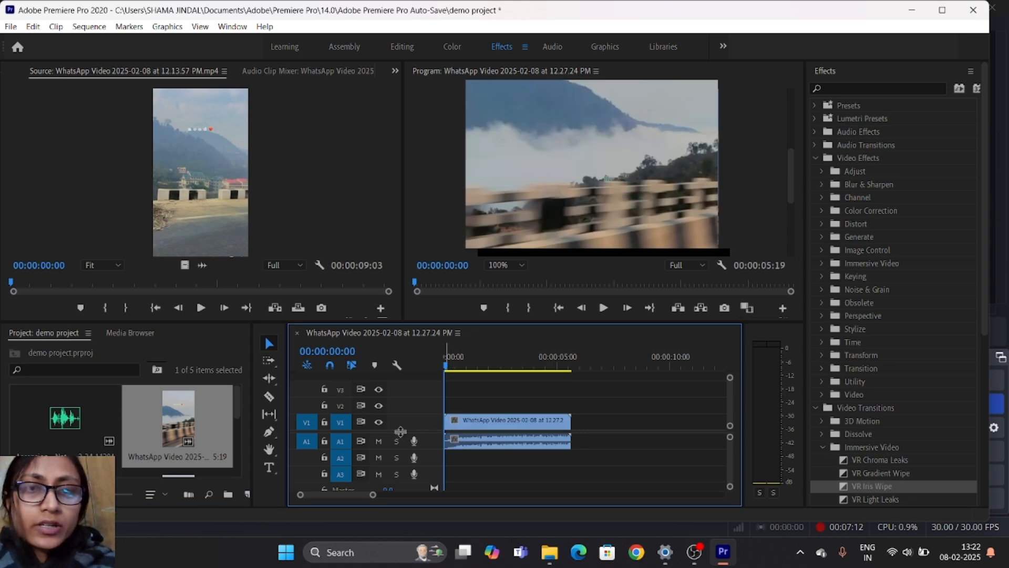
{"action": "scroll", "coordinate": [146, 416], "scroll_direction": "down", "scroll_amount": 2}
{"action": "left_click_drag", "start_coordinate": [92, 425], "coordinate": [572, 435]}
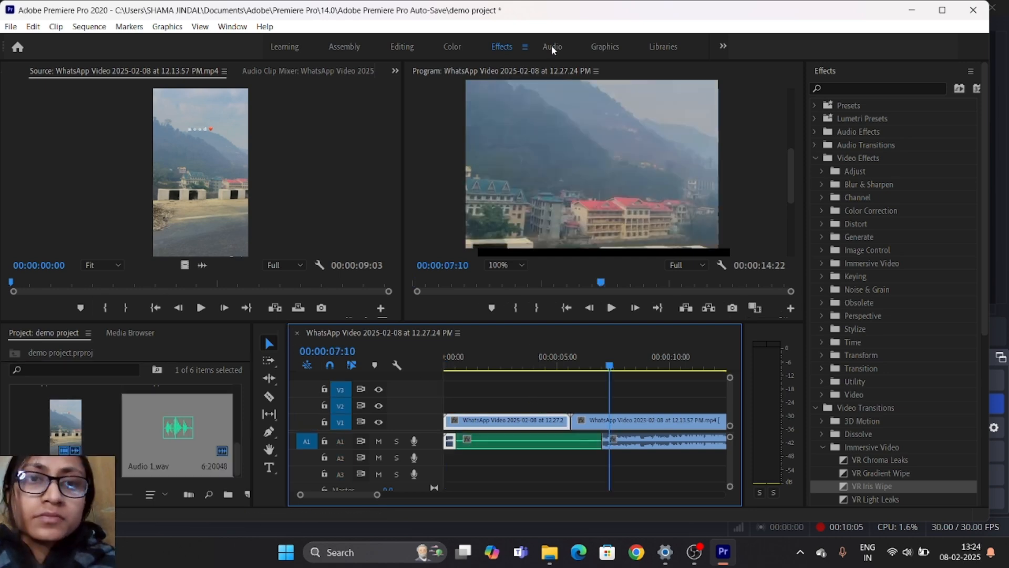
- Switch to the Audio workspace and lower the second video's Audio 1 clip volume to -35.5 dB
{"action": "left_click", "coordinate": [551, 46]}
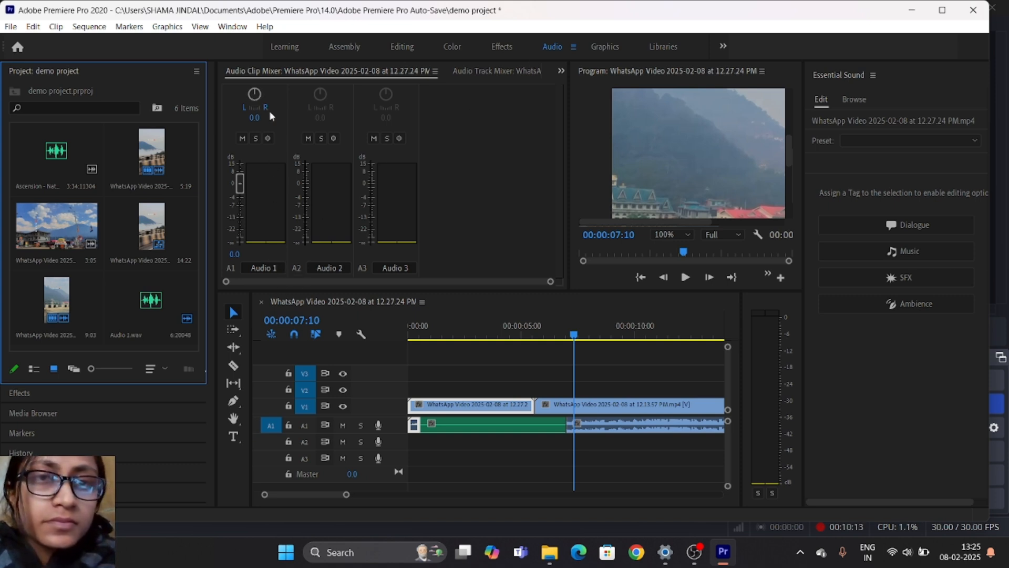
{"action": "left_click_drag", "start_coordinate": [240, 183], "coordinate": [250, 242]}
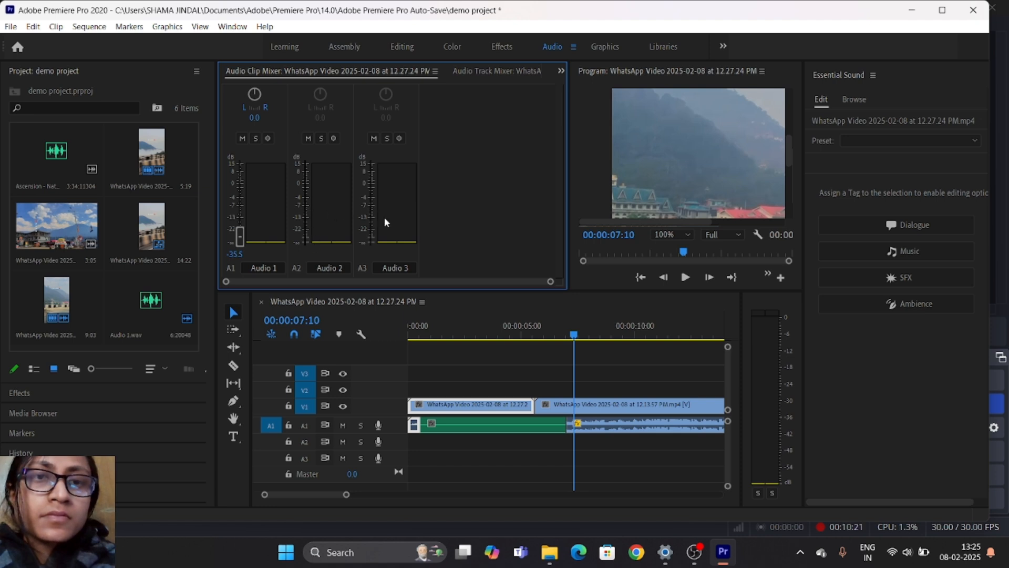
- Play from the start and lower the green A1 clip's volume to the minimum in the Audio Clip Mixer
{"action": "left_click_drag", "start_coordinate": [574, 334], "coordinate": [393, 330]}
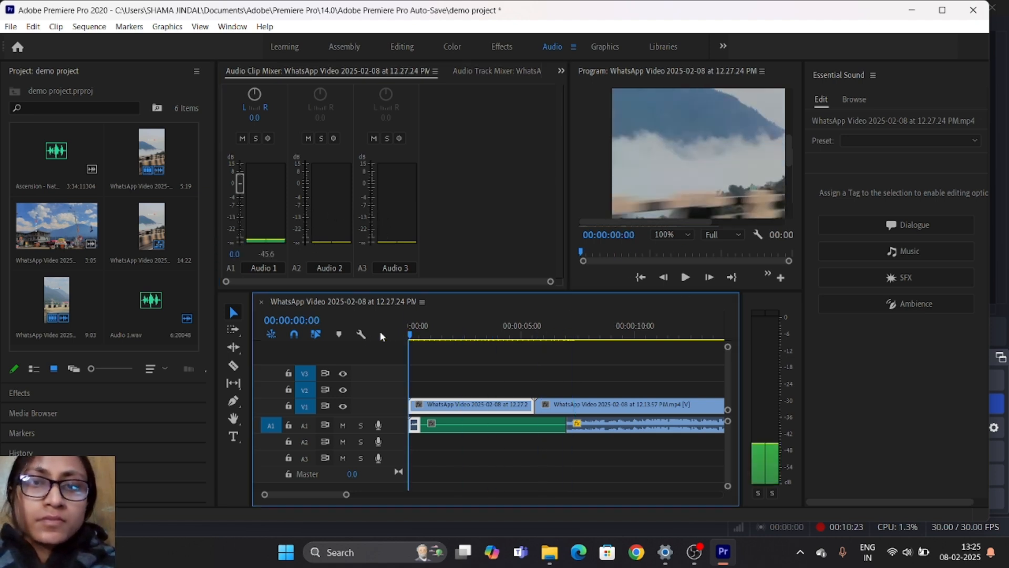
{"action": "key", "text": "space"}
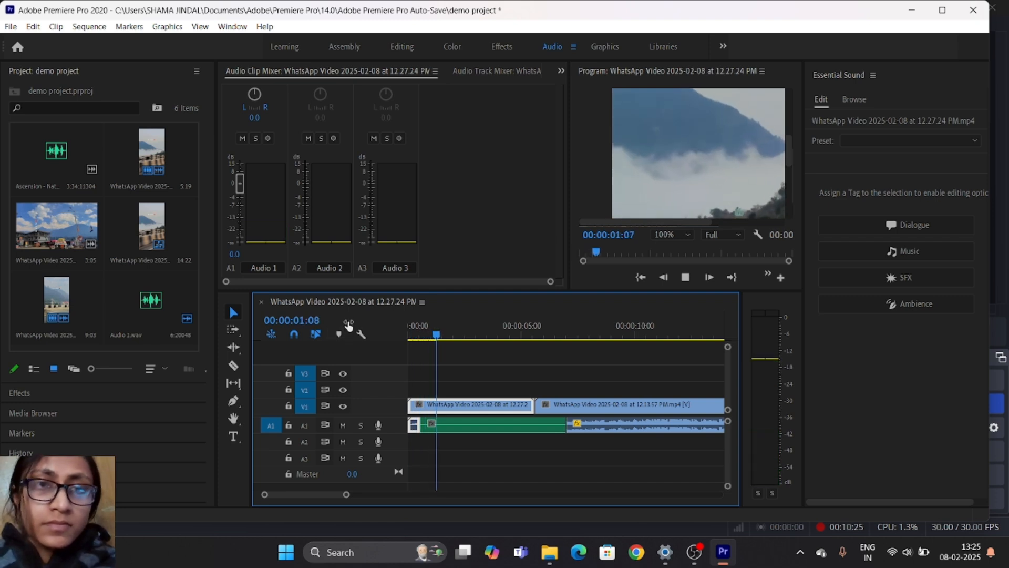
{"action": "left_click_drag", "start_coordinate": [243, 194], "coordinate": [249, 247]}
{"action": "left_click_drag", "start_coordinate": [446, 335], "coordinate": [357, 327]}
{"action": "left_click_drag", "start_coordinate": [238, 187], "coordinate": [252, 254]}
{"action": "key", "text": "space"}
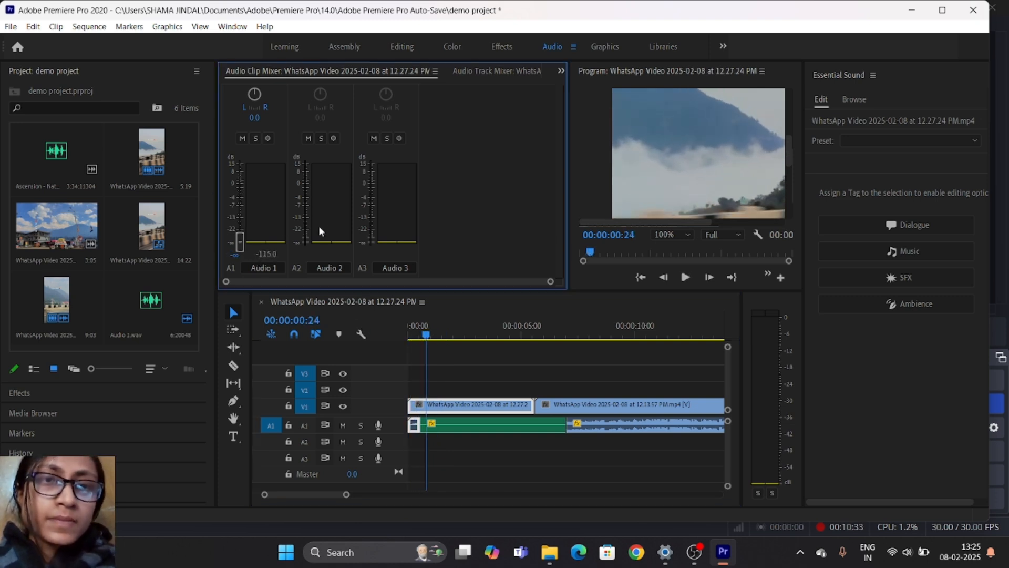
- Play the sequence from 00:00:06:03 to 00:00:11:29 to check the audio levels of the A1 clips
{"action": "left_click", "coordinate": [590, 429]}
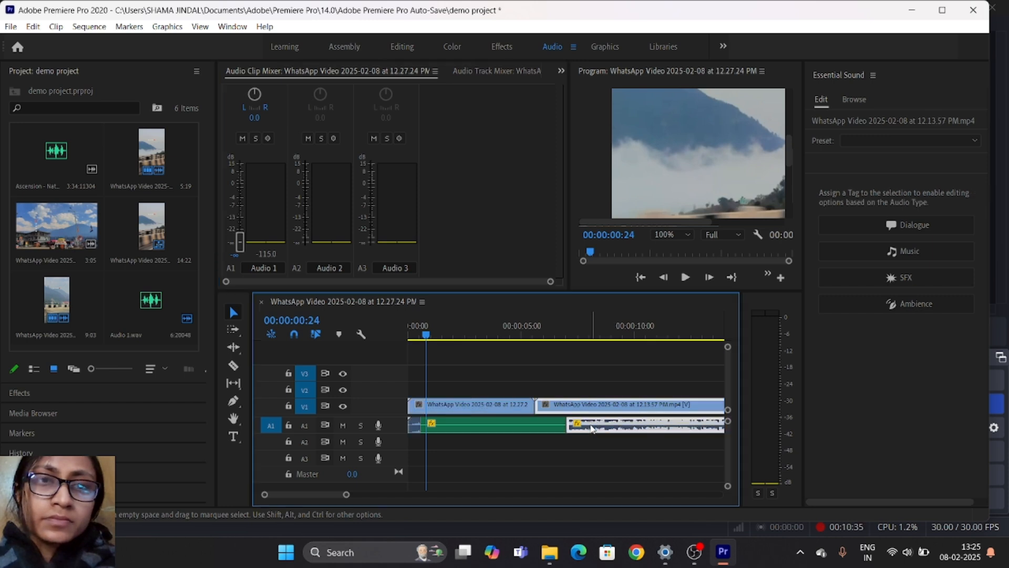
{"action": "left_click", "coordinate": [529, 422]}
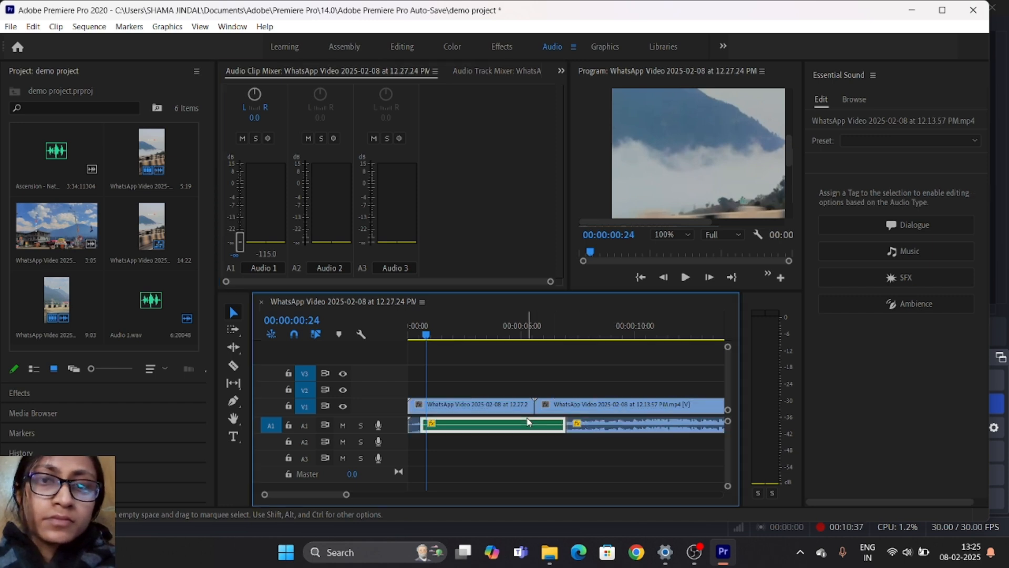
{"action": "left_click", "coordinate": [595, 427]}
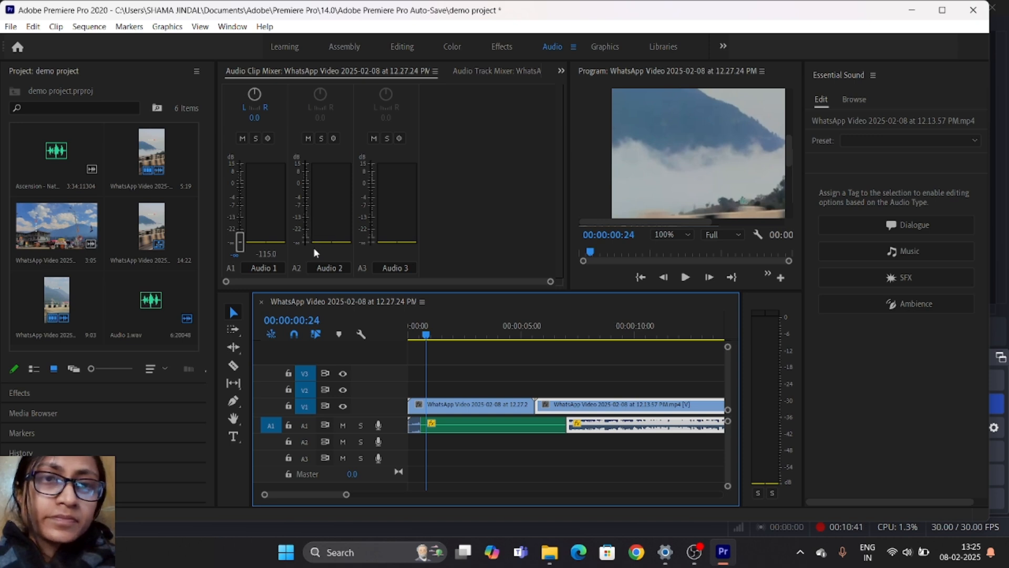
{"action": "left_click", "coordinate": [431, 337]}
{"action": "left_click_drag", "start_coordinate": [431, 337], "coordinate": [544, 364]}
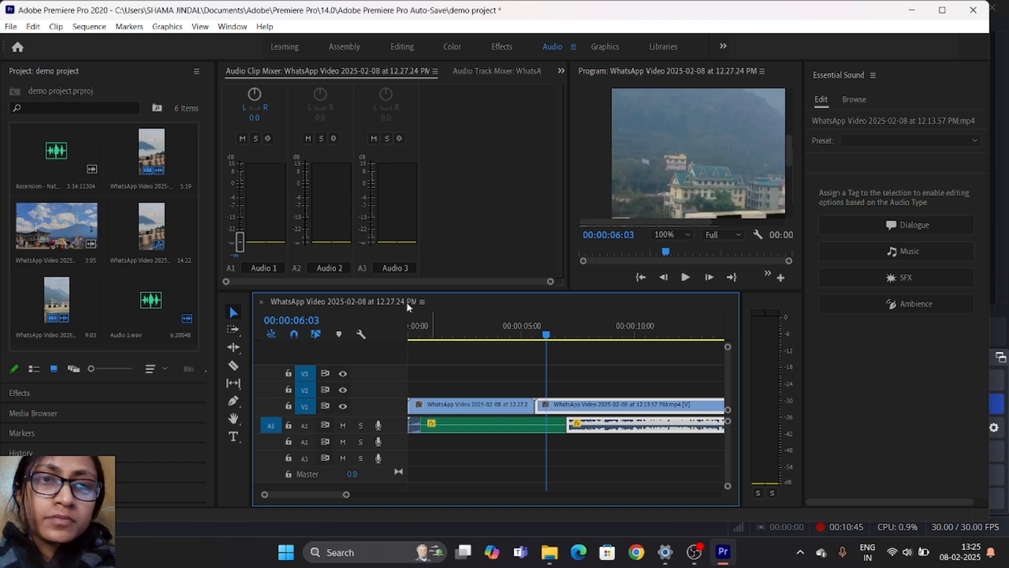
{"action": "left_click", "coordinate": [337, 269]}
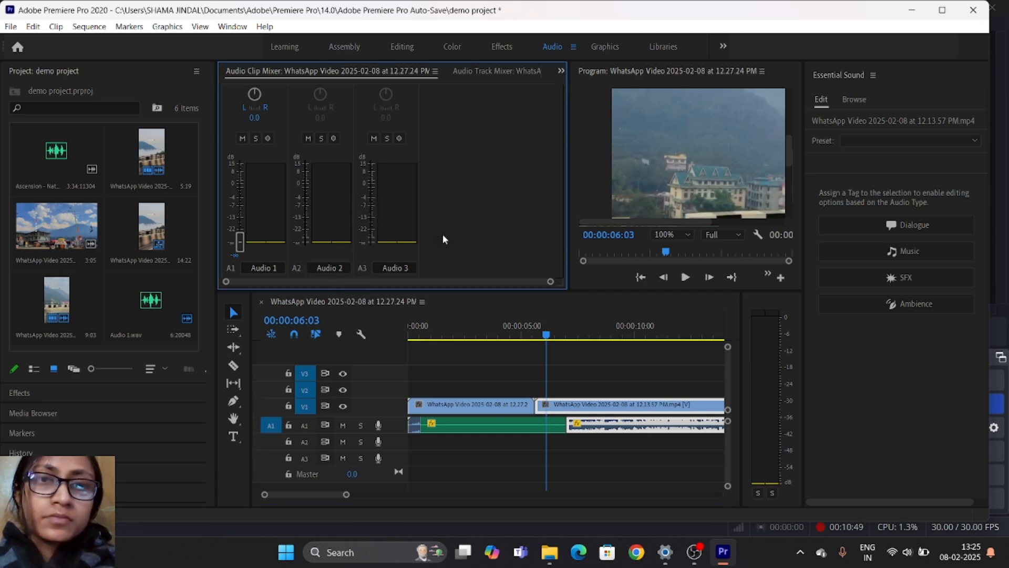
{"action": "key", "text": "space"}
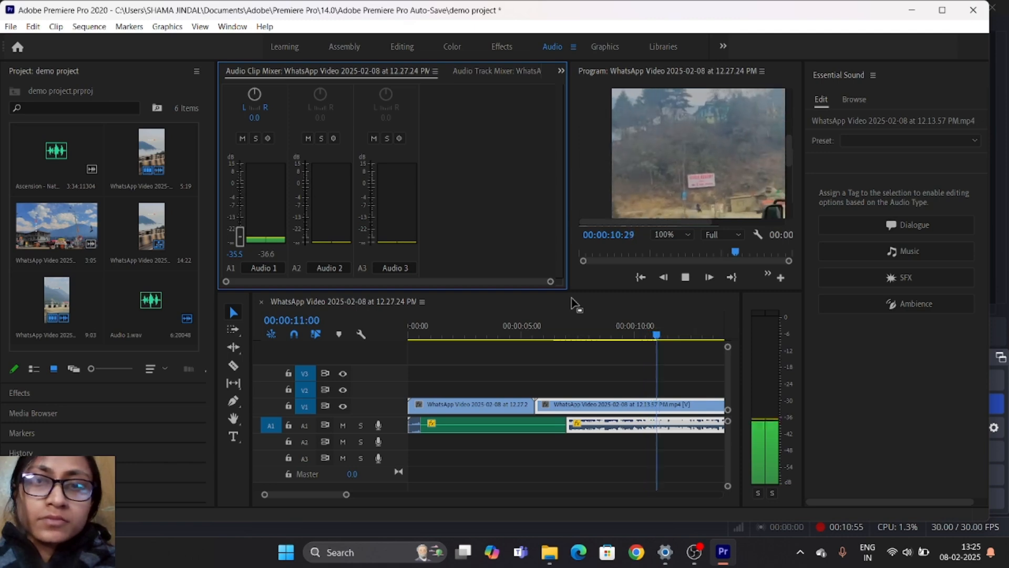
{"action": "key", "text": "space"}
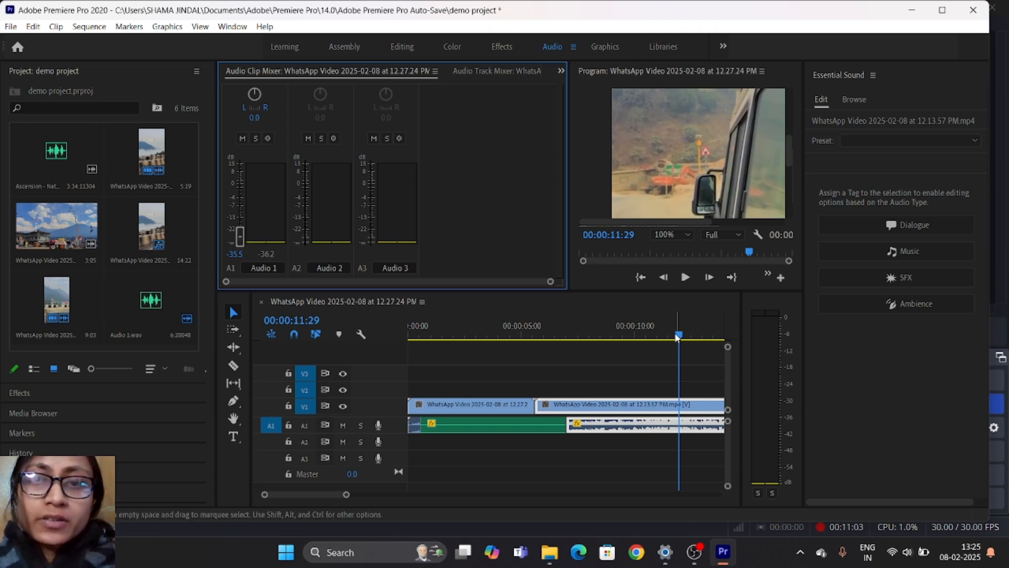
- Return to the sequence start, raise the first A1 clip's volume to 15.0 dB and play it
{"action": "left_click_drag", "start_coordinate": [680, 336], "coordinate": [336, 351]}
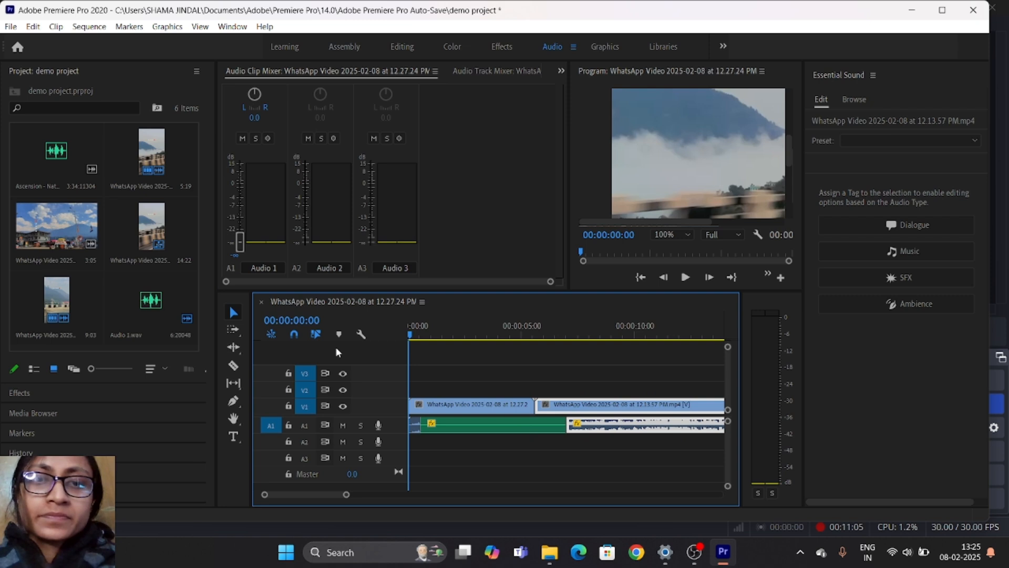
{"action": "left_click_drag", "start_coordinate": [242, 240], "coordinate": [240, 159]}
{"action": "key", "text": "space"}
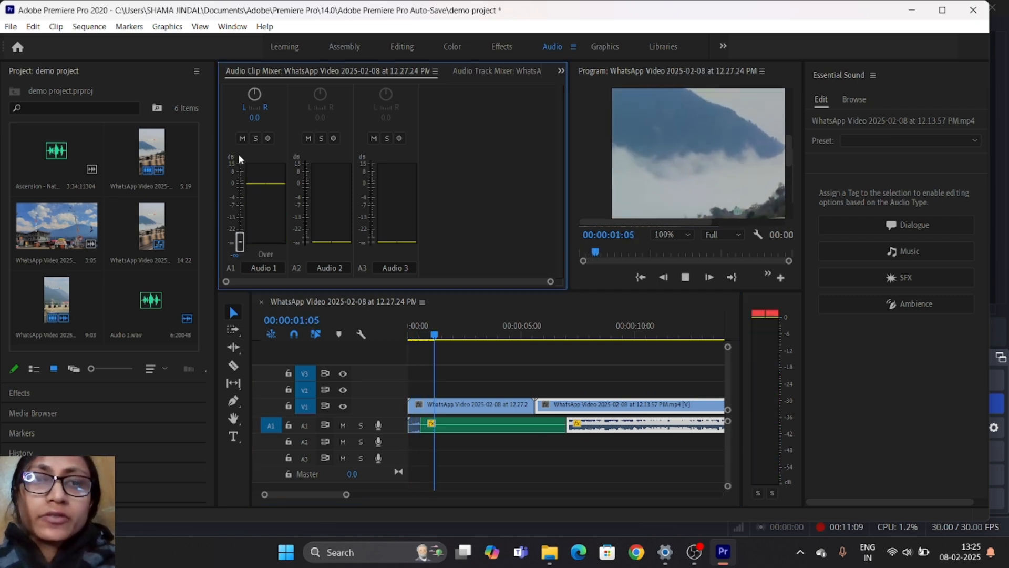
- Delete the green audio clip from A1 and move the second video clip slightly earlier, over the first clip's end
{"action": "left_click", "coordinate": [462, 435]}
{"action": "key", "text": "Delete"}
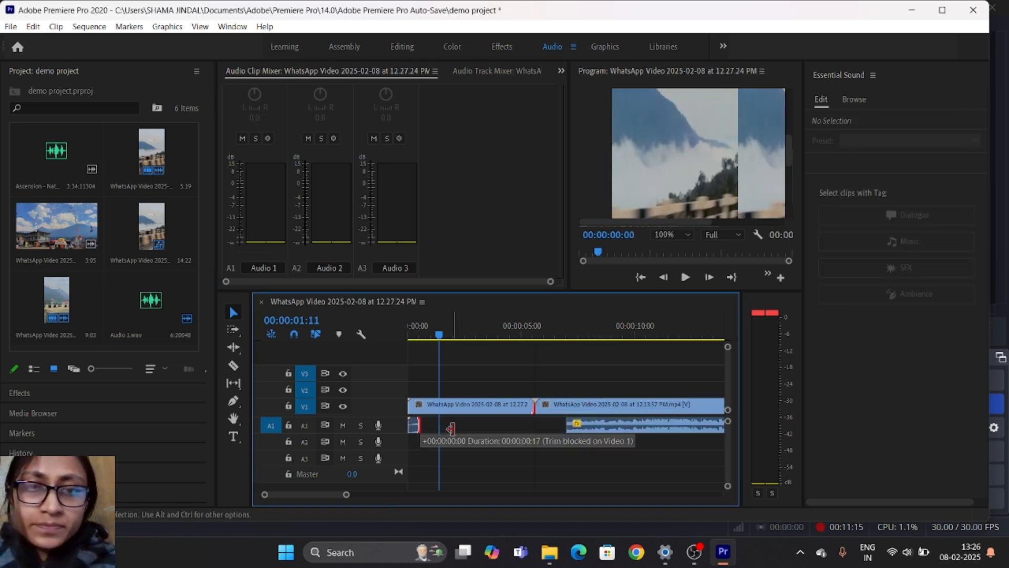
{"action": "left_click", "coordinate": [484, 412]}
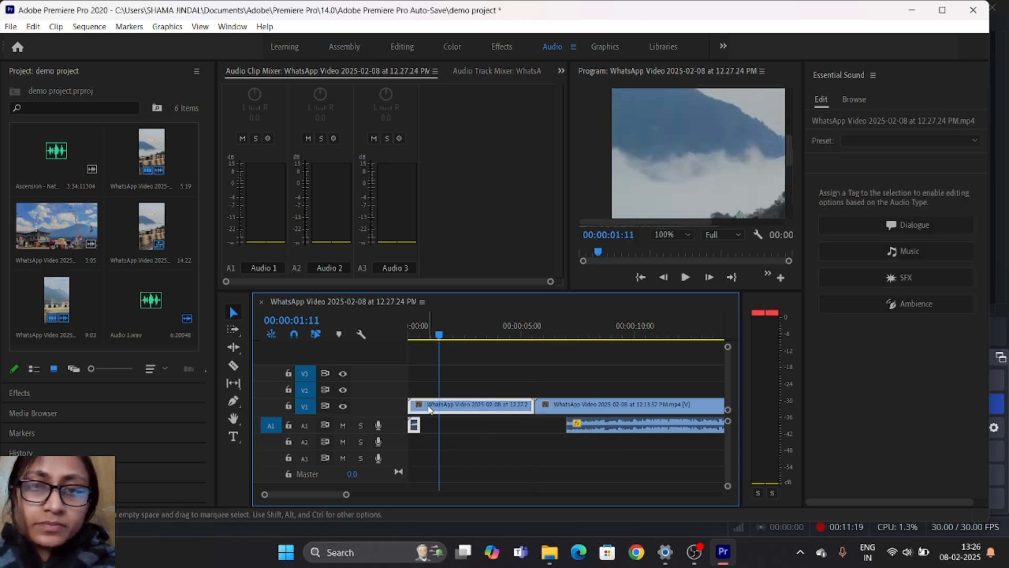
{"action": "left_click_drag", "start_coordinate": [602, 426], "coordinate": [587, 427]}
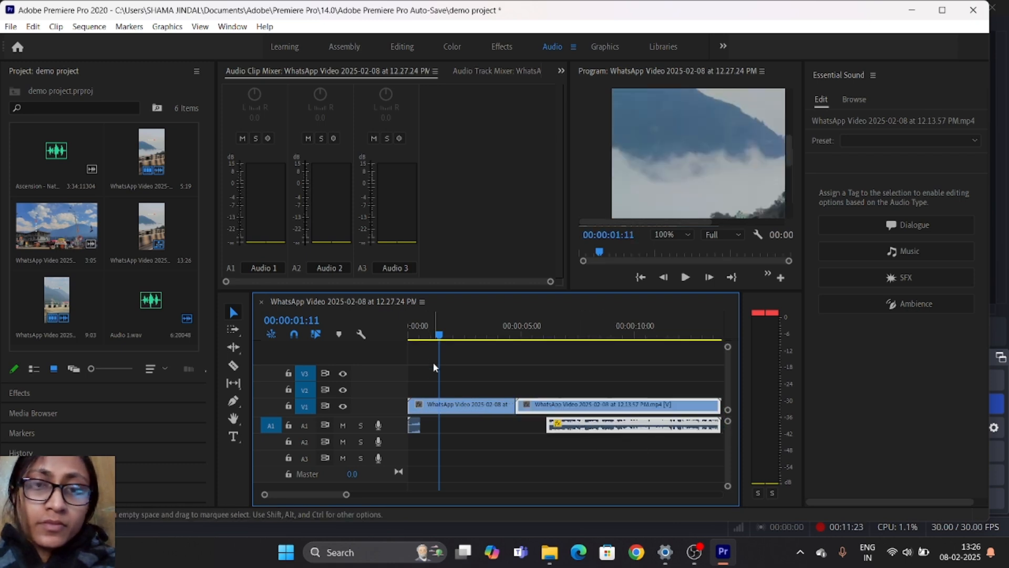
- Lower the first A1 clip's volume to the minimum at the sequence start and play to 00:00:00:23
{"action": "left_click_drag", "start_coordinate": [439, 335], "coordinate": [400, 340]}
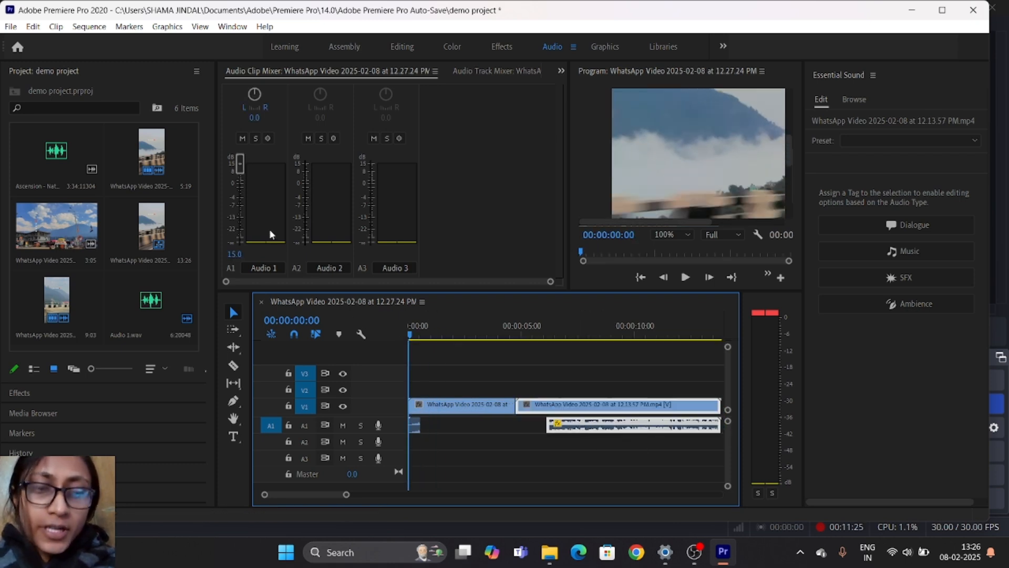
{"action": "left_click_drag", "start_coordinate": [242, 160], "coordinate": [249, 279]}
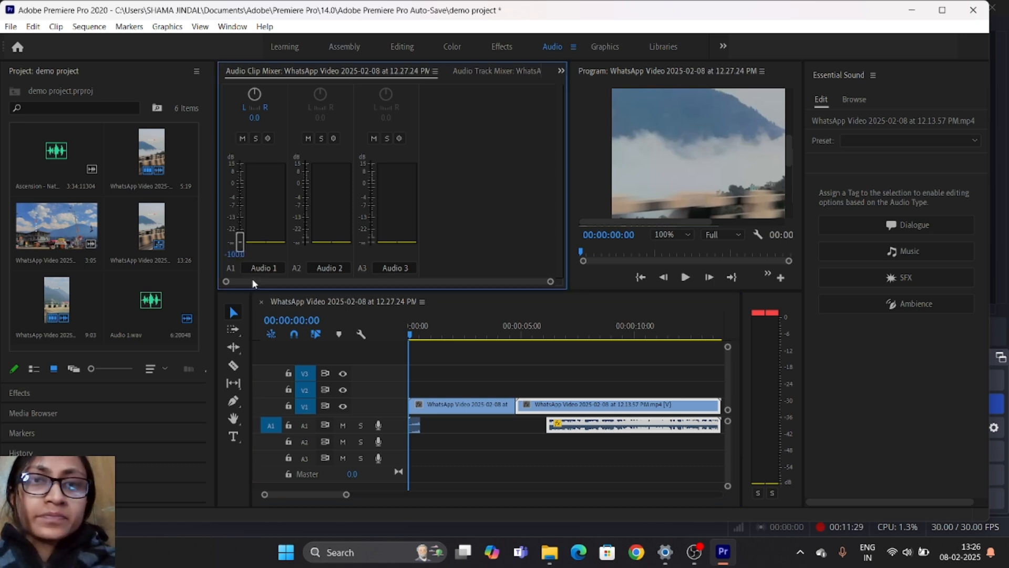
{"action": "key", "text": "space"}
{"action": "key", "text": "space"}
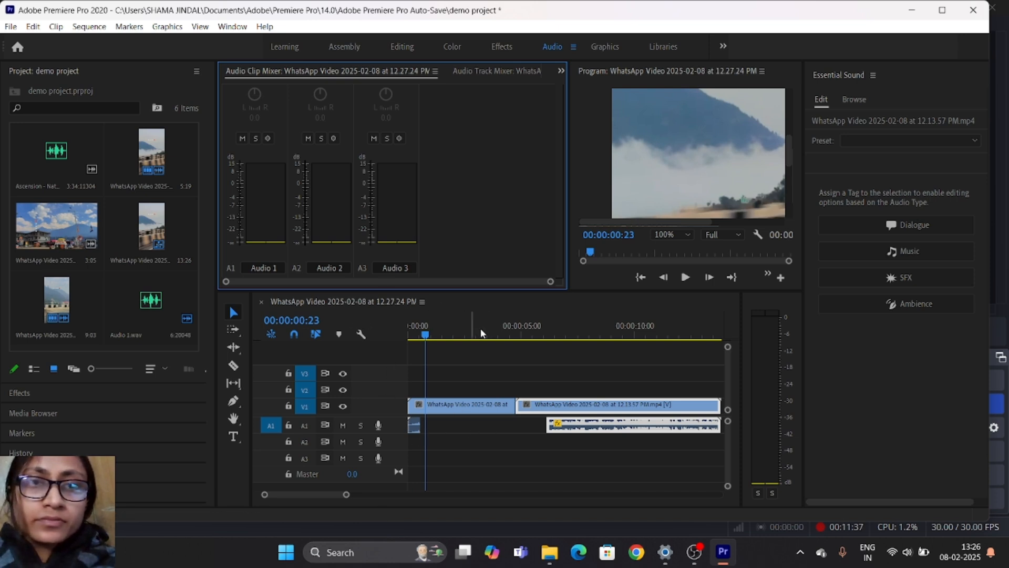
- Play the sequence from about 00:00:05:05 to 00:00:08:14 to check the second video's audio level
{"action": "left_click", "coordinate": [527, 331]}
{"action": "key", "text": "space"}
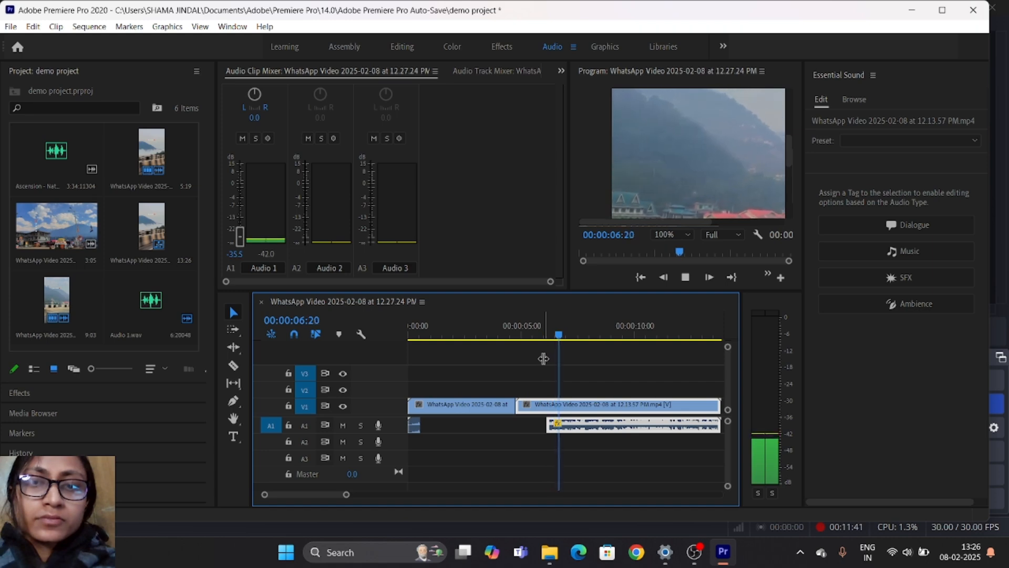
{"action": "key", "text": "space"}
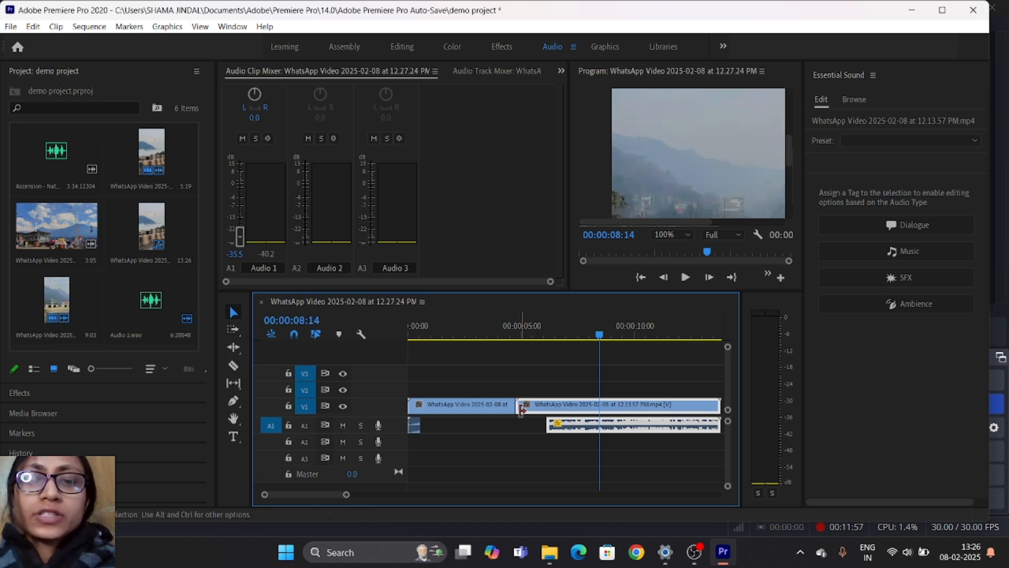
{"action": "scroll", "coordinate": [540, 363], "scroll_direction": "down", "scroll_amount": 1}
{"action": "scroll", "coordinate": [540, 363], "scroll_direction": "up", "scroll_amount": 1}
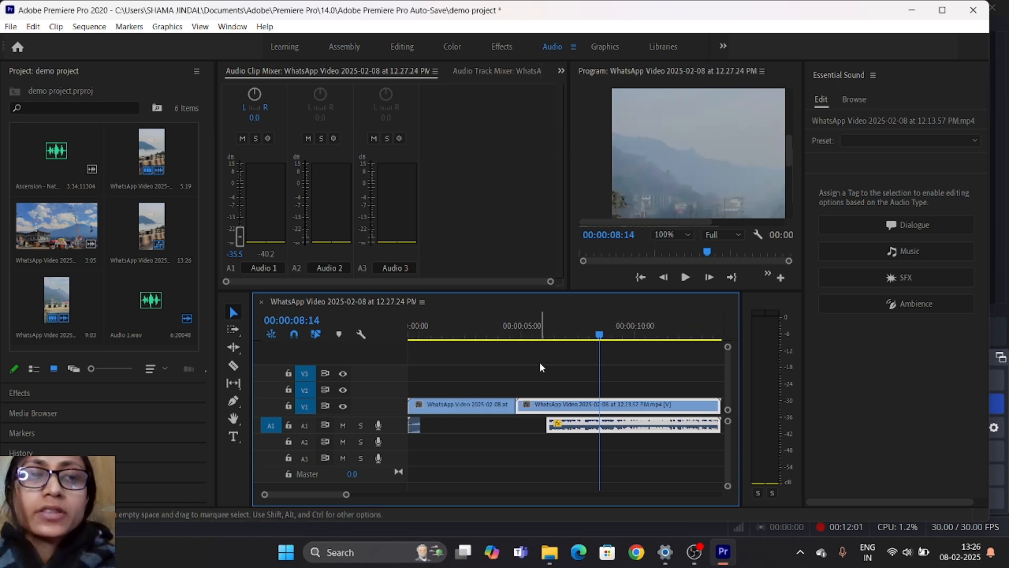